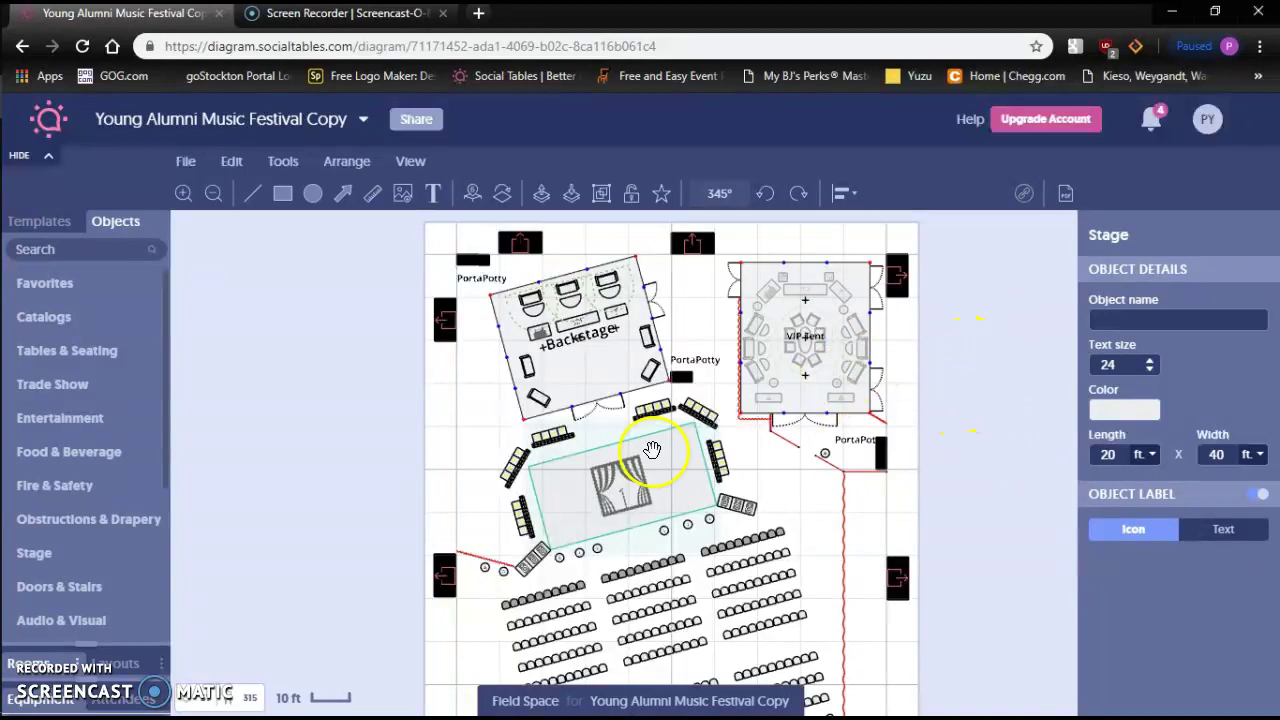
Pan the festival plan toward the VIP Tent and zoom in on its furniture
{"action": "left_click_drag", "start_coordinate": [291, 544], "coordinate": [224, 596]}
{"action": "left_click_drag", "start_coordinate": [909, 445], "coordinate": [784, 500]}
{"action": "scroll", "coordinate": [663, 443], "scroll_direction": "up", "scroll_amount": 5}
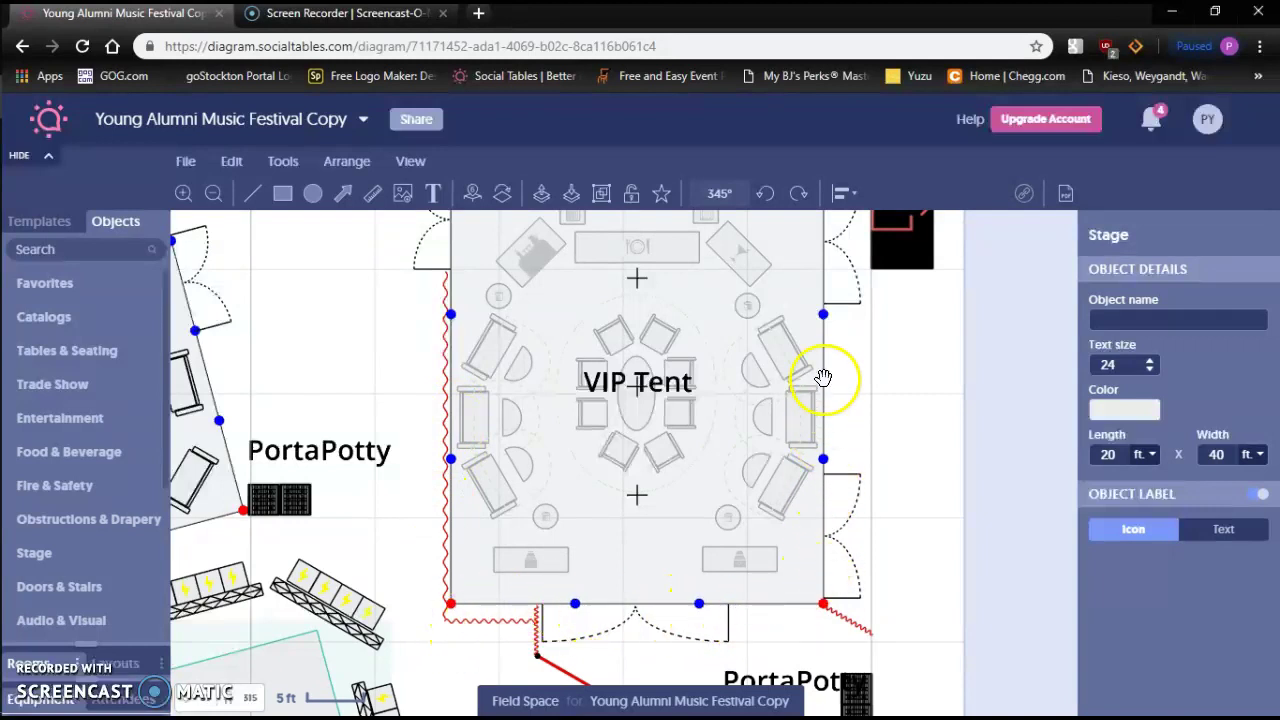
Open the Outdoors object category to list Heat Lamp and Tent
{"action": "left_click", "coordinate": [980, 405]}
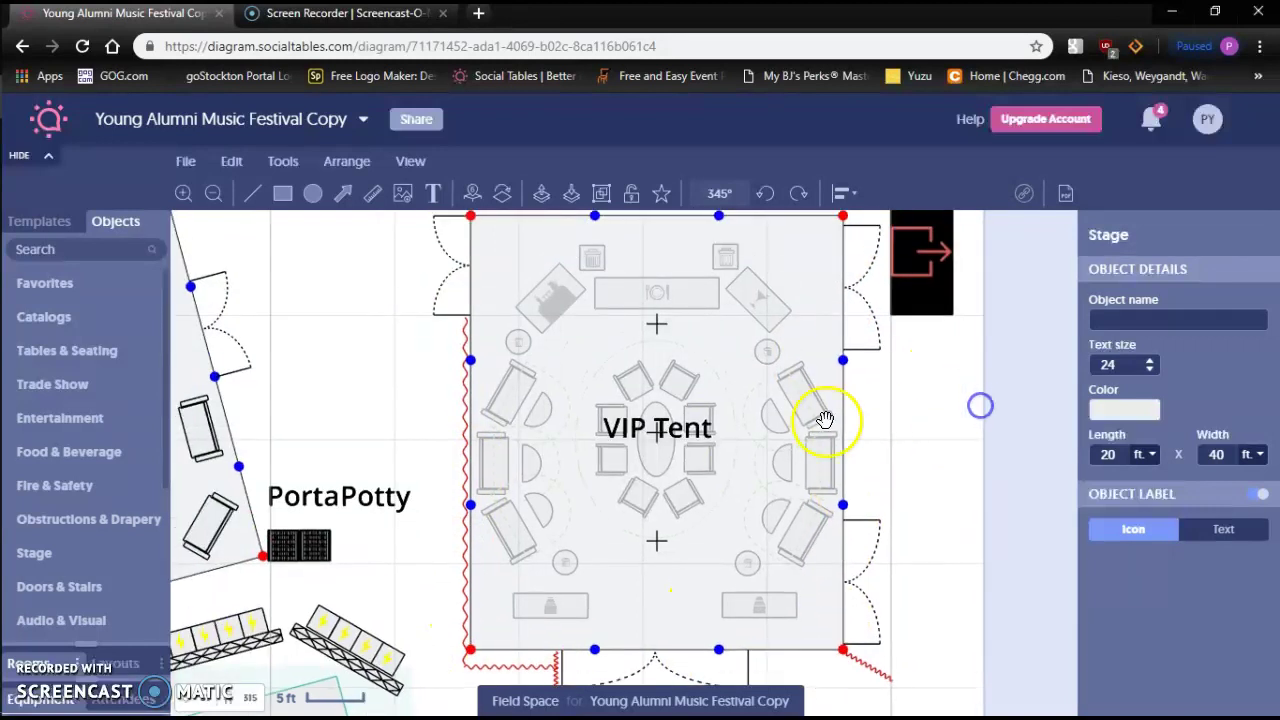
{"action": "scroll", "coordinate": [120, 476], "scroll_direction": "down", "scroll_amount": 3}
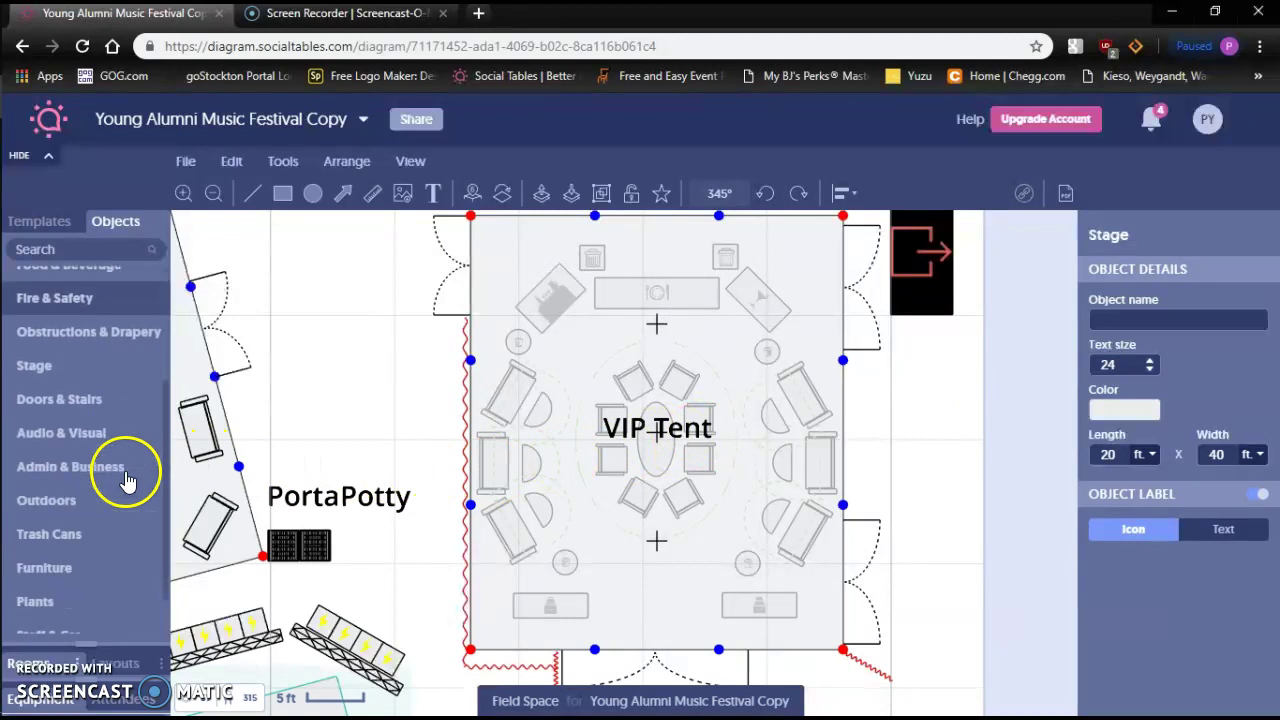
{"action": "left_click", "coordinate": [38, 500]}
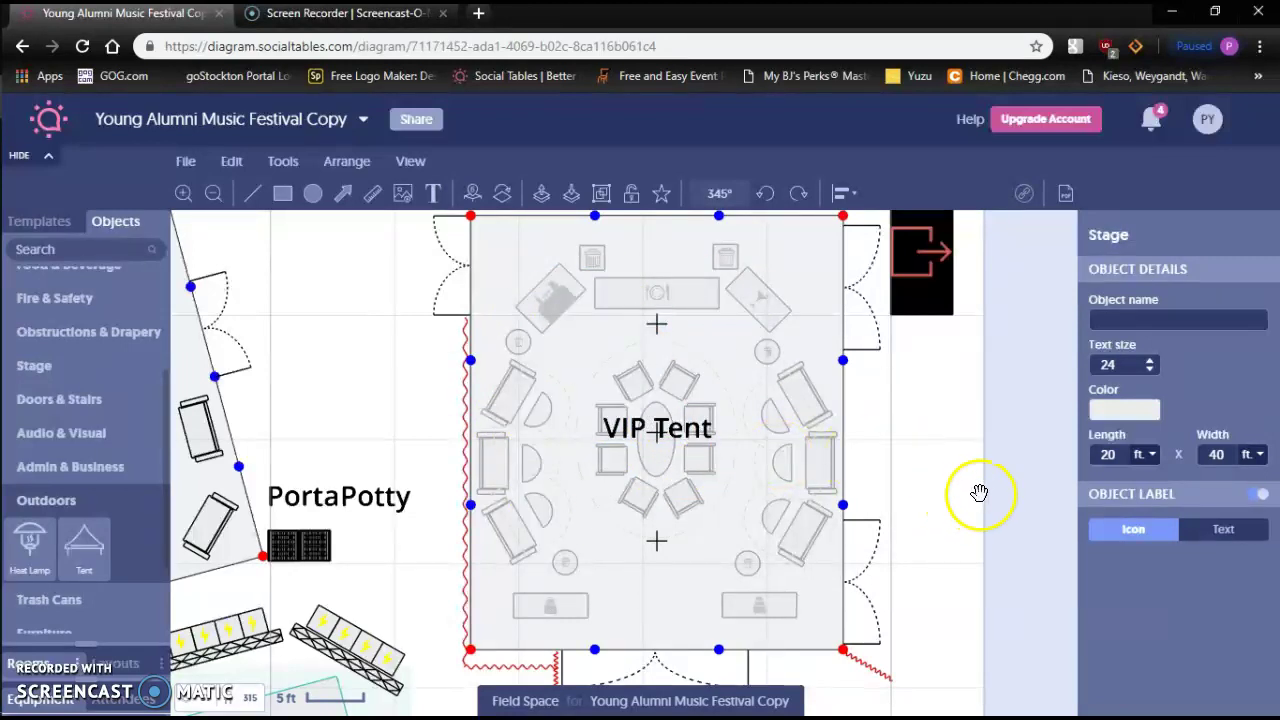
Zoom out slightly and recentre the plan so the VIP Tent and Backstage both show
{"action": "scroll", "coordinate": [988, 480], "scroll_direction": "up", "scroll_amount": 1}
{"action": "scroll", "coordinate": [988, 480], "scroll_direction": "down", "scroll_amount": 1}
{"action": "scroll", "coordinate": [749, 420], "scroll_direction": "down", "scroll_amount": 1}
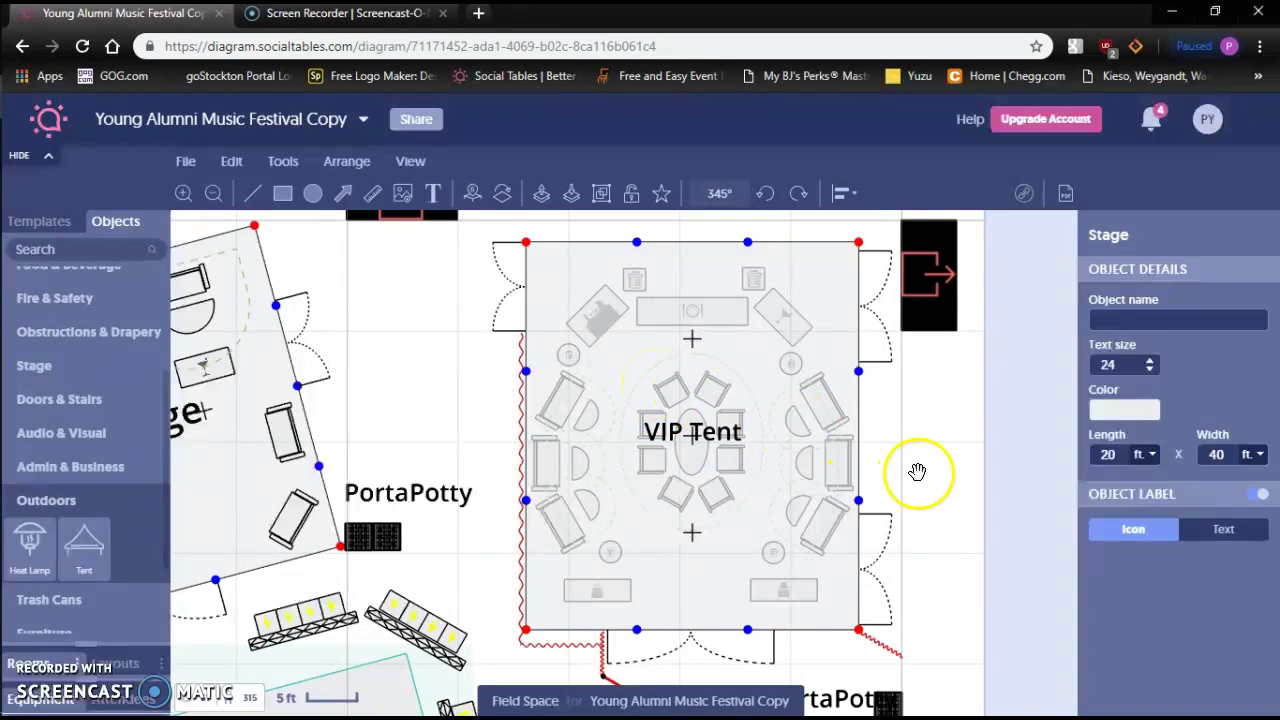
{"action": "left_click_drag", "start_coordinate": [957, 477], "coordinate": [931, 452]}
{"action": "scroll", "coordinate": [928, 417], "scroll_direction": "down", "scroll_amount": 2}
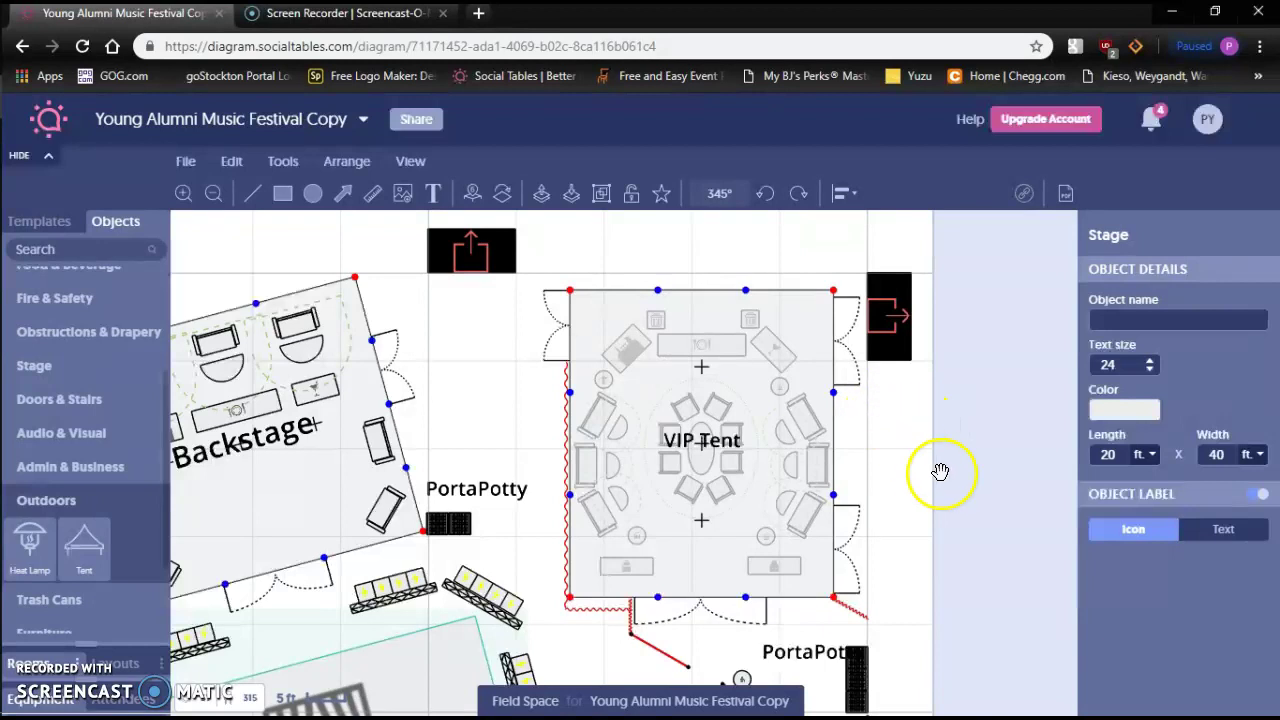
{"action": "mouse_move", "coordinate": [971, 494]}
{"action": "left_mouse_down"}
{"action": "mouse_move", "coordinate": [969, 457]}
{"action": "mouse_move", "coordinate": [980, 473]}
{"action": "left_mouse_up"}
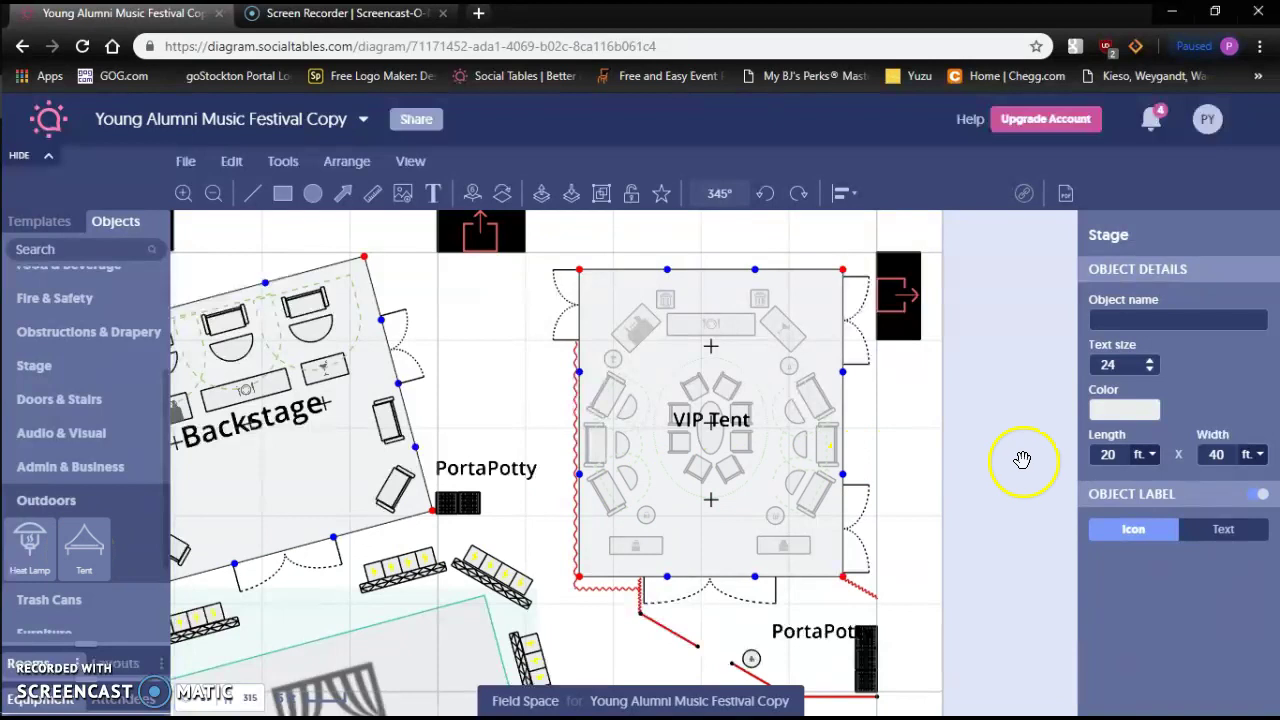
Place a 30 by 20 ft pole tent over the VIP Tent's left side and select both tents
{"action": "left_click_drag", "start_coordinate": [84, 556], "coordinate": [957, 475]}
{"action": "left_click", "coordinate": [793, 472]}
{"action": "left_click", "coordinate": [86, 534]}
{"action": "left_click_drag", "start_coordinate": [74, 548], "coordinate": [509, 379]}
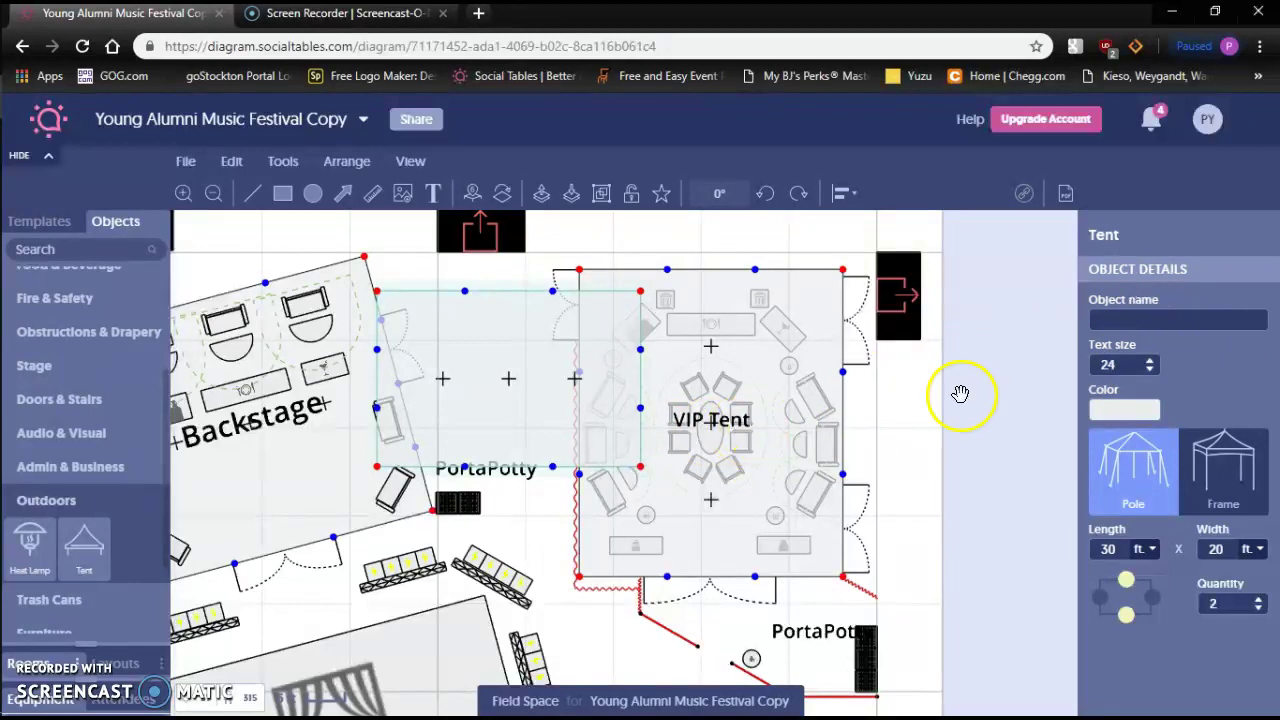
{"action": "left_click", "coordinate": [782, 496], "text": "shift"}
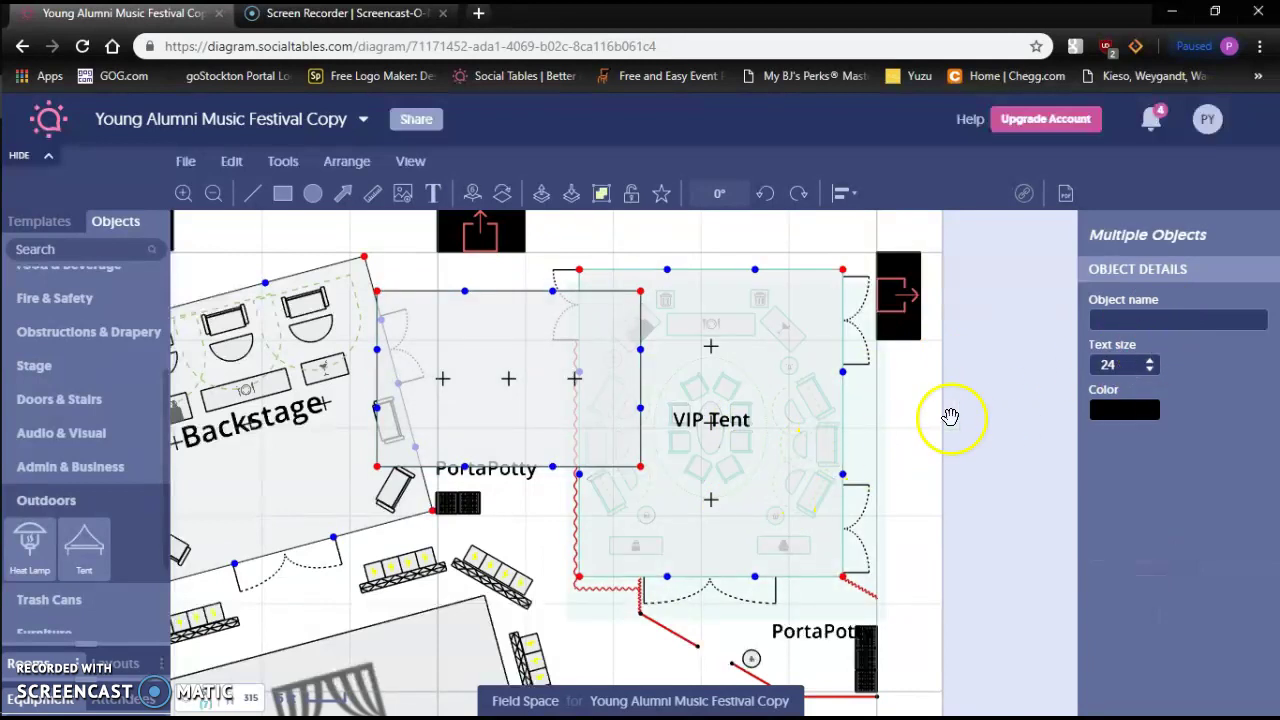
{"action": "left_click", "coordinate": [803, 498]}
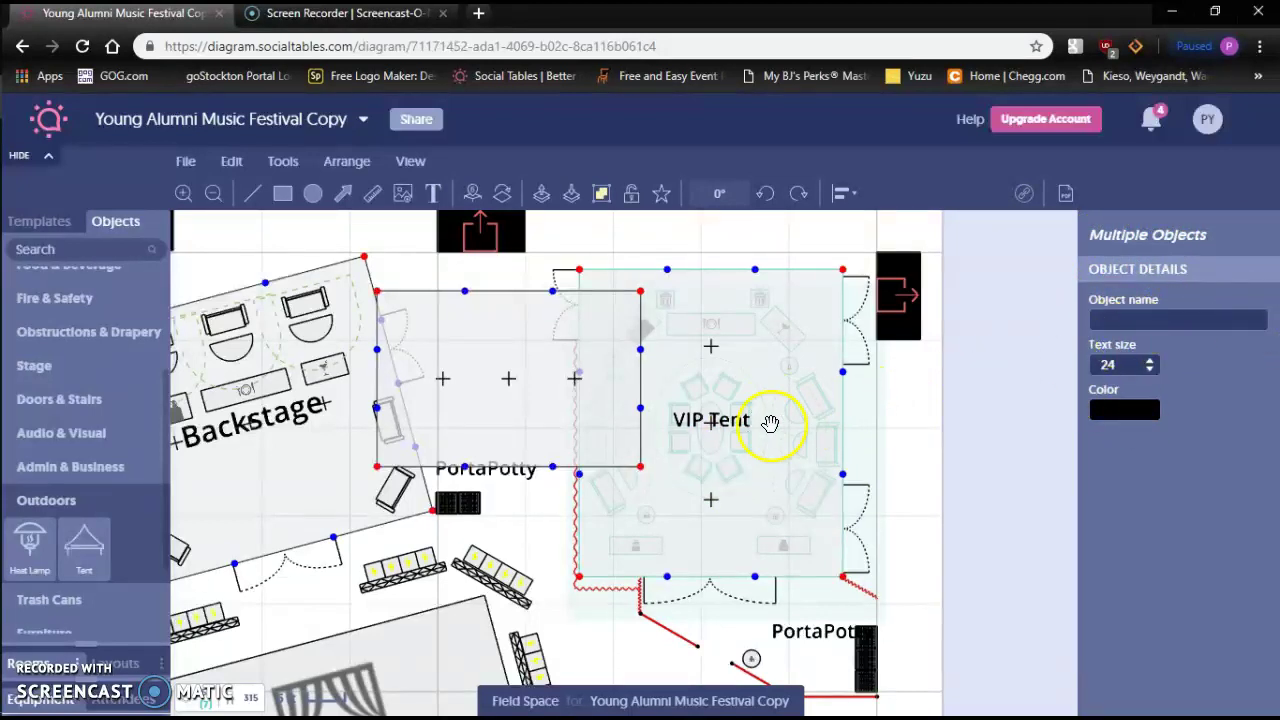
{"action": "left_click", "coordinate": [514, 332]}
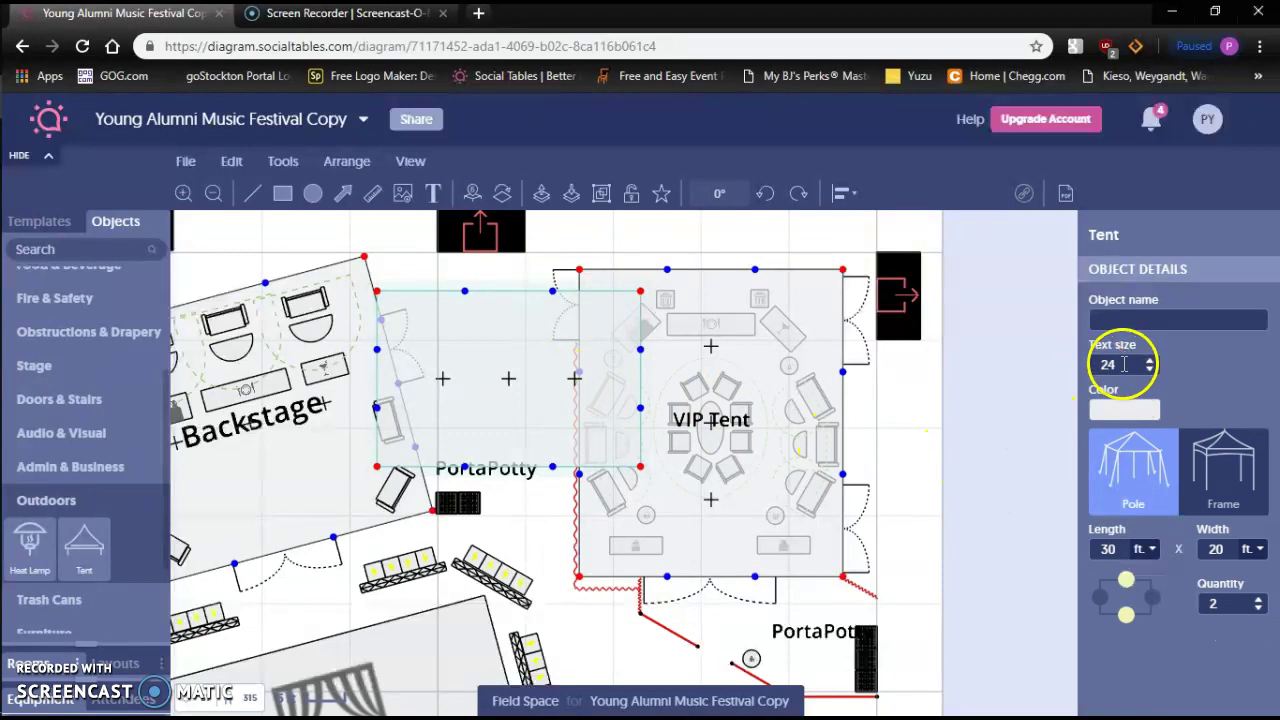
{"action": "left_click", "coordinate": [1143, 318]}
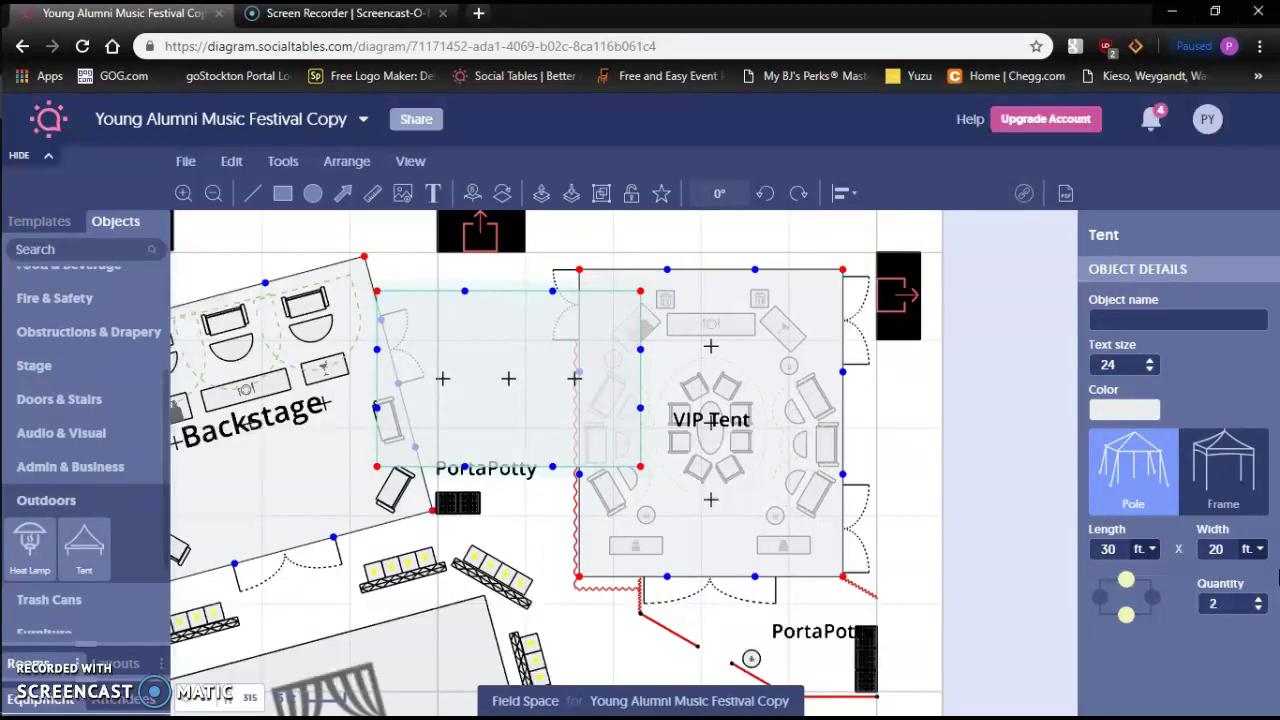
{"action": "left_click", "coordinate": [1148, 316]}
{"action": "left_click", "coordinate": [1138, 410]}
{"action": "type", "text": "Other tentjkvkfkhk"}
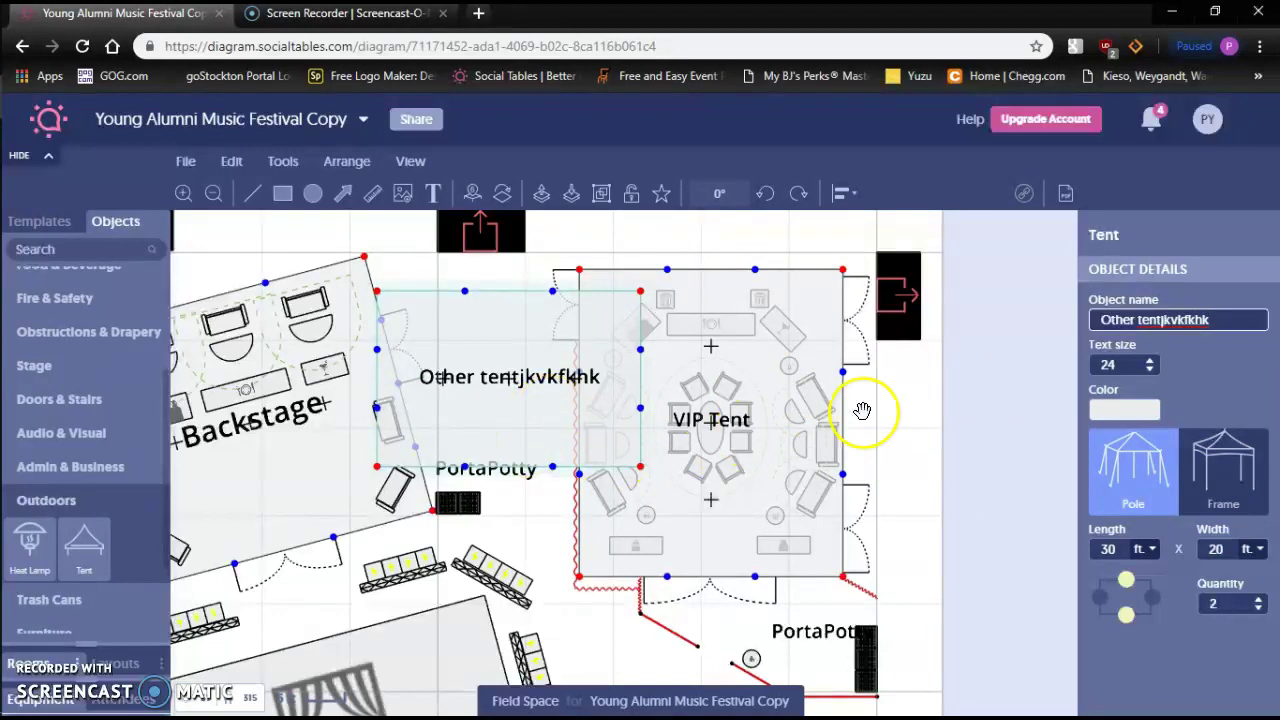
Clear the trial tent label, then delete the extra tent
{"action": "key", "text": "BackSpace"}
{"action": "key", "text": "BackSpace"}
{"action": "key", "text": "BackSpace"}
{"action": "key", "text": "BackSpace"}
{"action": "key", "text": "BackSpace"}
{"action": "key", "text": "BackSpace"}
{"action": "key", "text": "BackSpace"}
{"action": "key", "text": "BackSpace"}
{"action": "key", "text": "BackSpace"}
{"action": "key", "text": "BackSpace"}
{"action": "key", "text": "BackSpace"}
{"action": "key", "text": "BackSpace"}
{"action": "key", "text": "BackSpace"}
{"action": "key", "text": "BackSpace"}
{"action": "key", "text": "BackSpace"}
{"action": "key", "text": "BackSpace"}
{"action": "key", "text": "BackSpace"}
{"action": "key", "text": "BackSpace"}
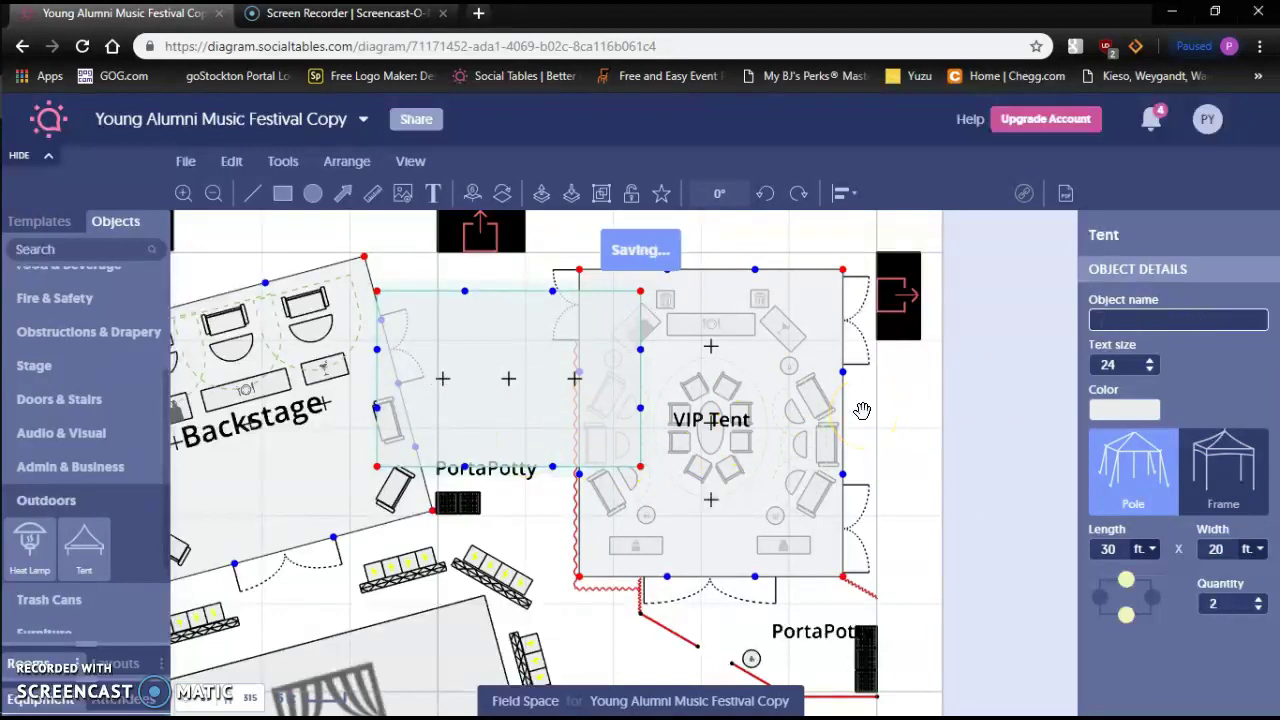
{"action": "left_click", "coordinate": [894, 288]}
{"action": "left_click", "coordinate": [570, 372]}
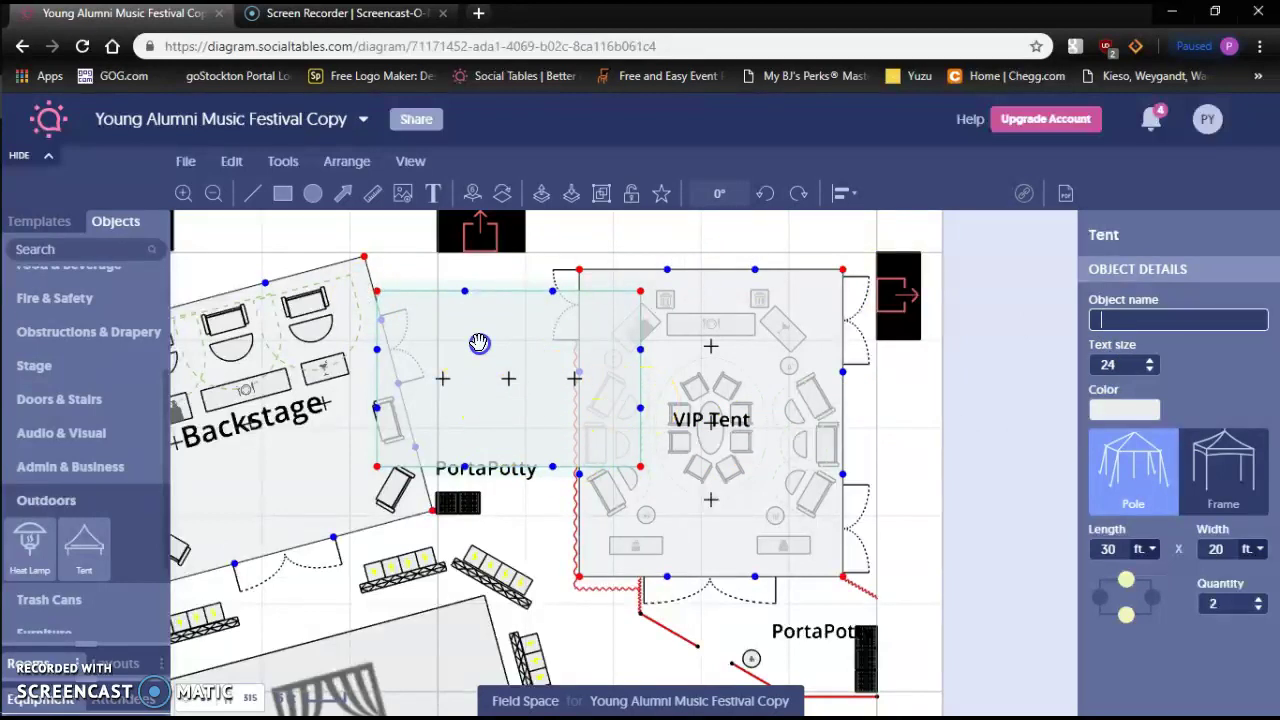
{"action": "key", "text": "Delete"}
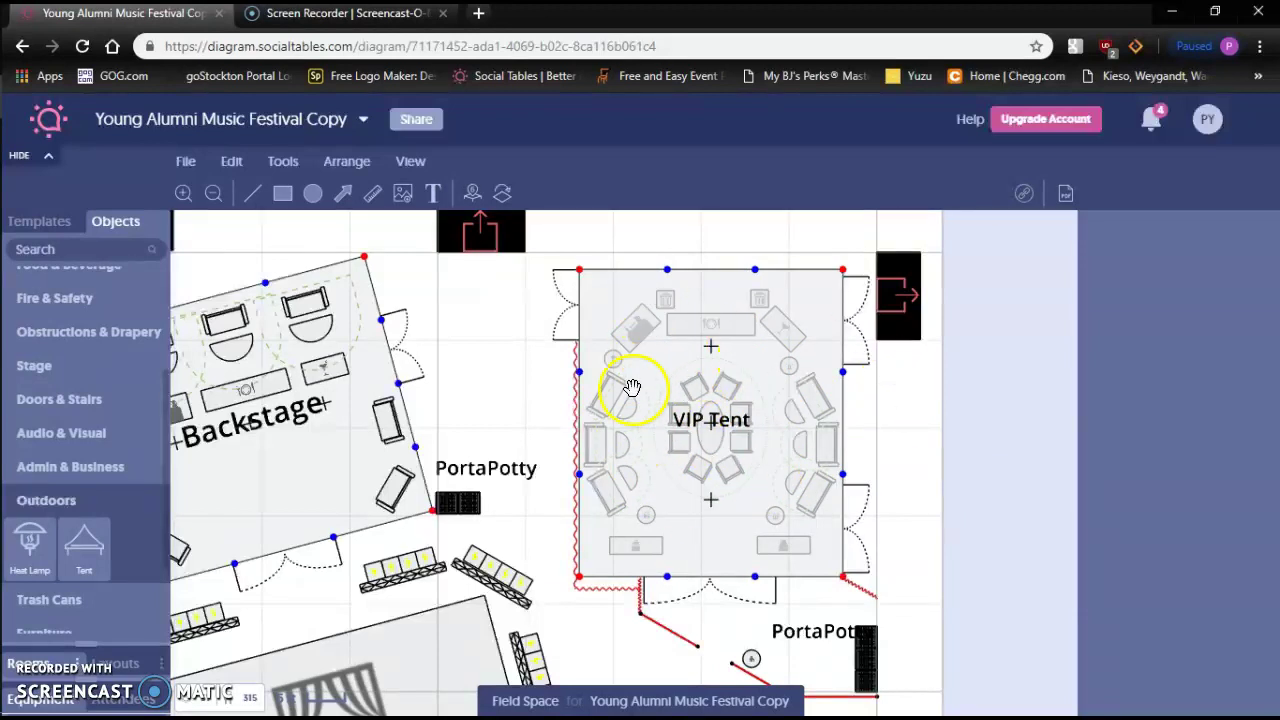
Drag the VIP Tent group down and right, then back into place
{"action": "left_click", "coordinate": [729, 402]}
{"action": "left_click_drag", "start_coordinate": [741, 397], "coordinate": [1014, 500]}
{"action": "left_click_drag", "start_coordinate": [929, 475], "coordinate": [728, 399]}
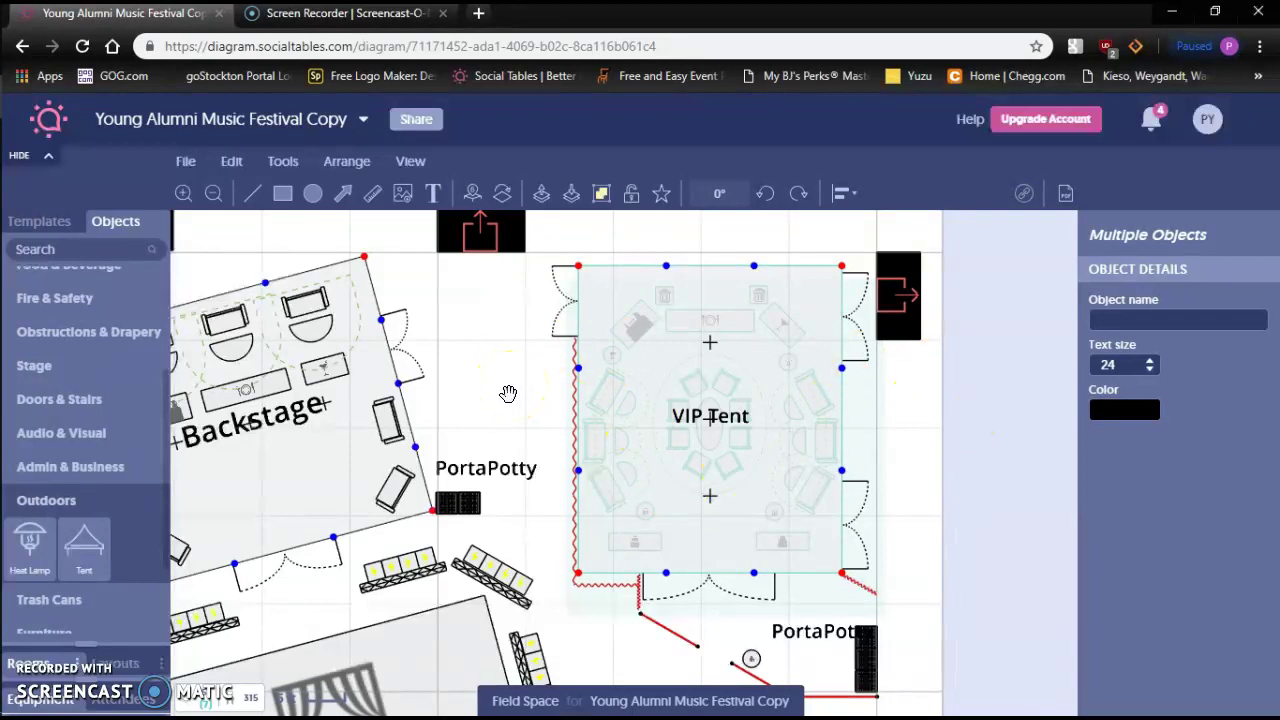
Zoom out, collapse Outdoors and expand the Fire & Safety category
{"action": "scroll", "coordinate": [508, 393], "scroll_direction": "down", "scroll_amount": 4}
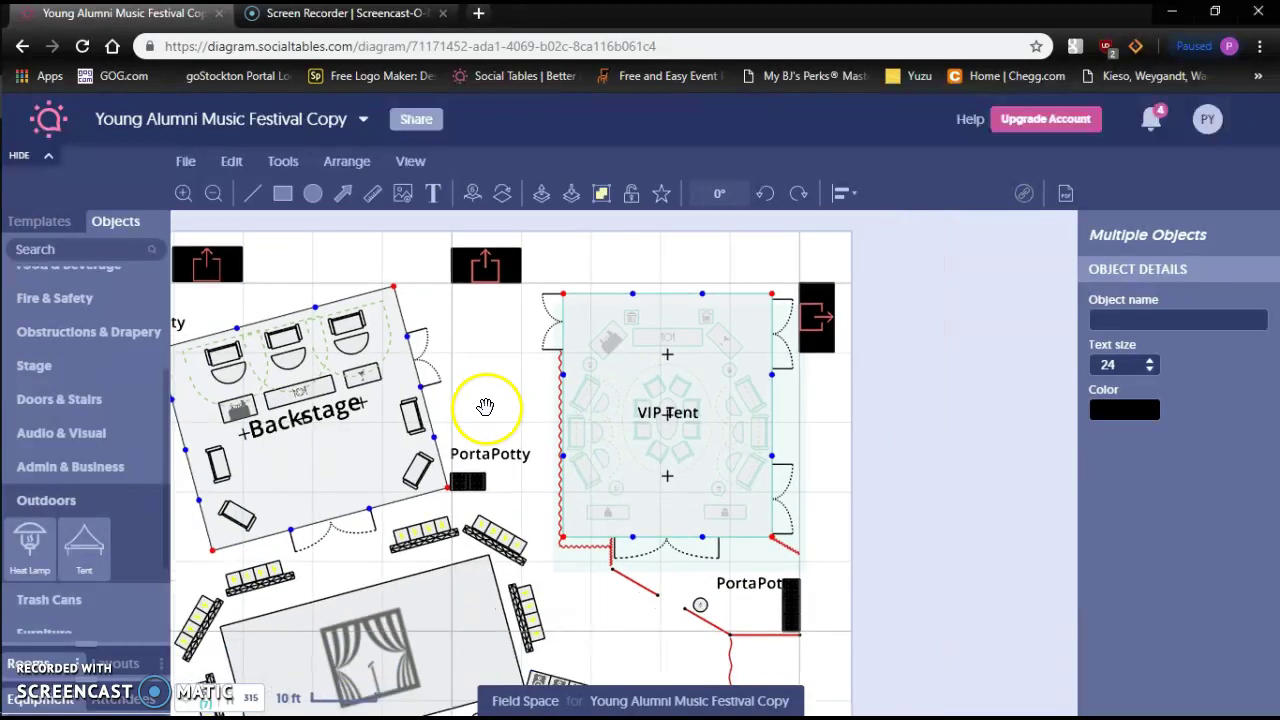
{"action": "left_click_drag", "start_coordinate": [525, 359], "coordinate": [623, 382]}
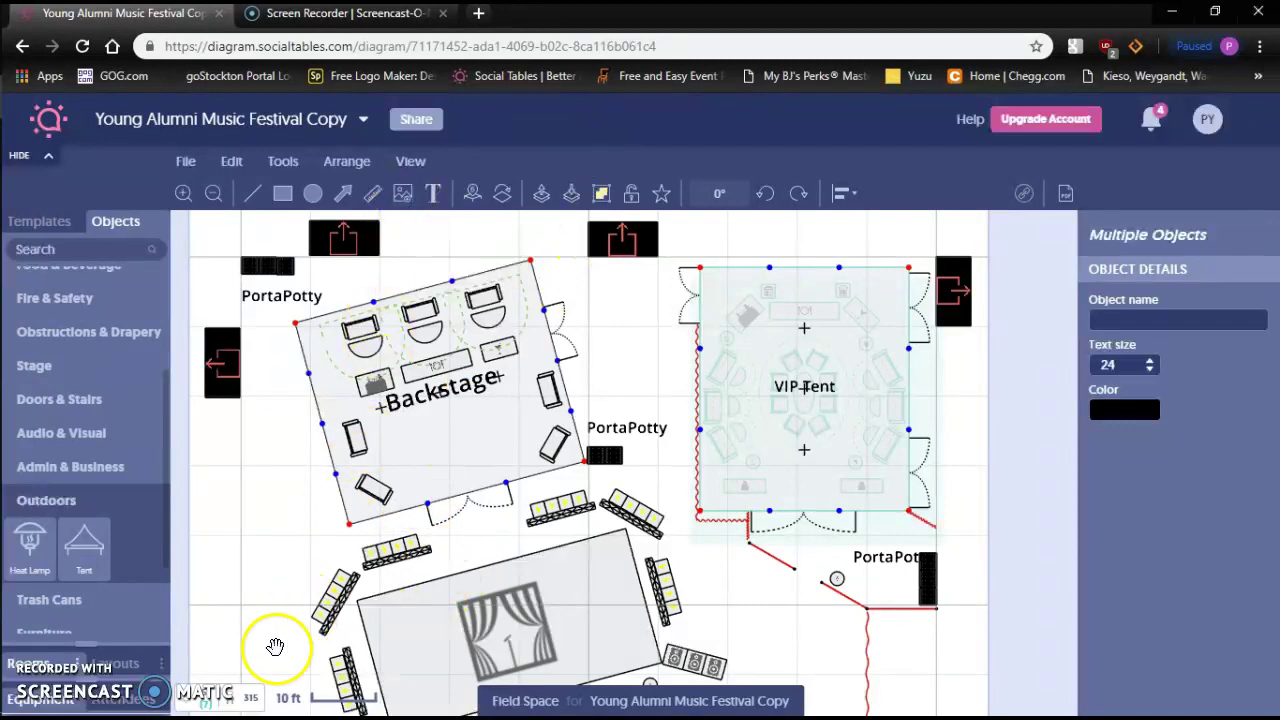
{"action": "left_click", "coordinate": [63, 502]}
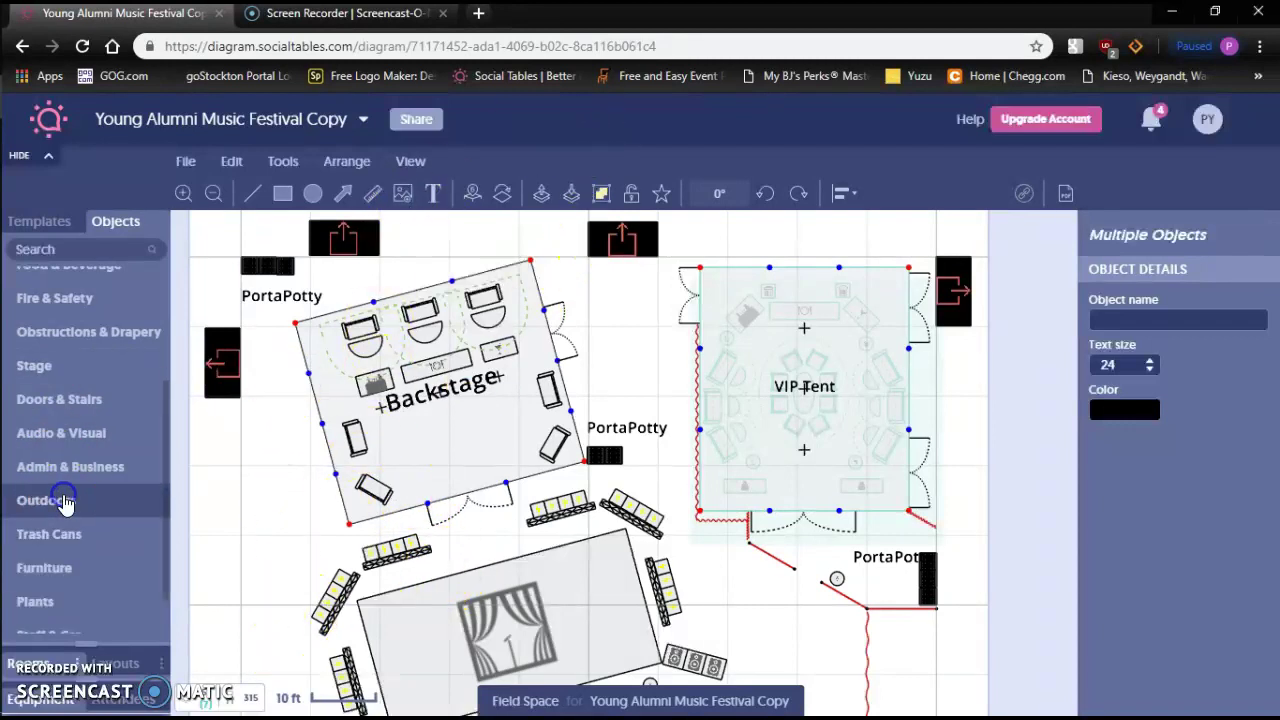
{"action": "scroll", "coordinate": [25, 315], "scroll_direction": "up", "scroll_amount": 3}
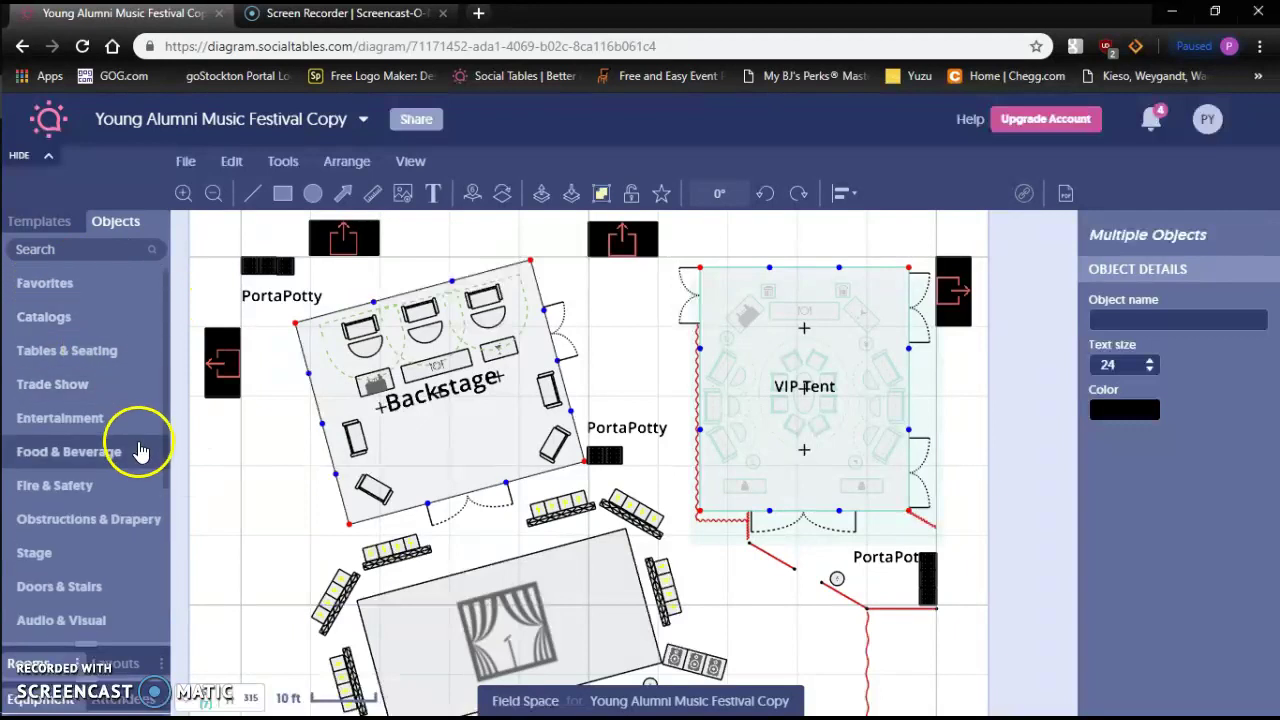
{"action": "left_click", "coordinate": [25, 487]}
{"action": "scroll", "coordinate": [100, 415], "scroll_direction": "down", "scroll_amount": 1}
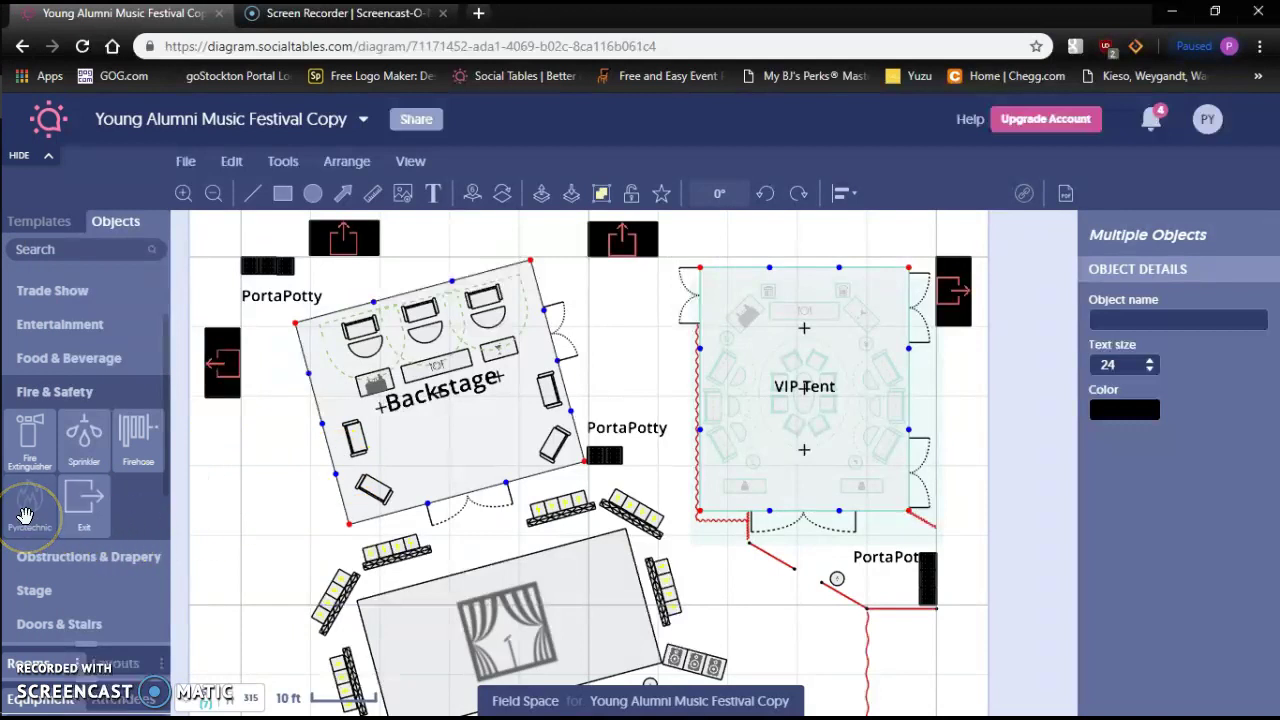
Close Fire & Safety and expand Food & Beverage showing Bar, Buffet and Dessert Table
{"action": "left_click_drag", "start_coordinate": [25, 515], "coordinate": [127, 405]}
{"action": "left_click", "coordinate": [123, 400]}
{"action": "left_click", "coordinate": [84, 360]}
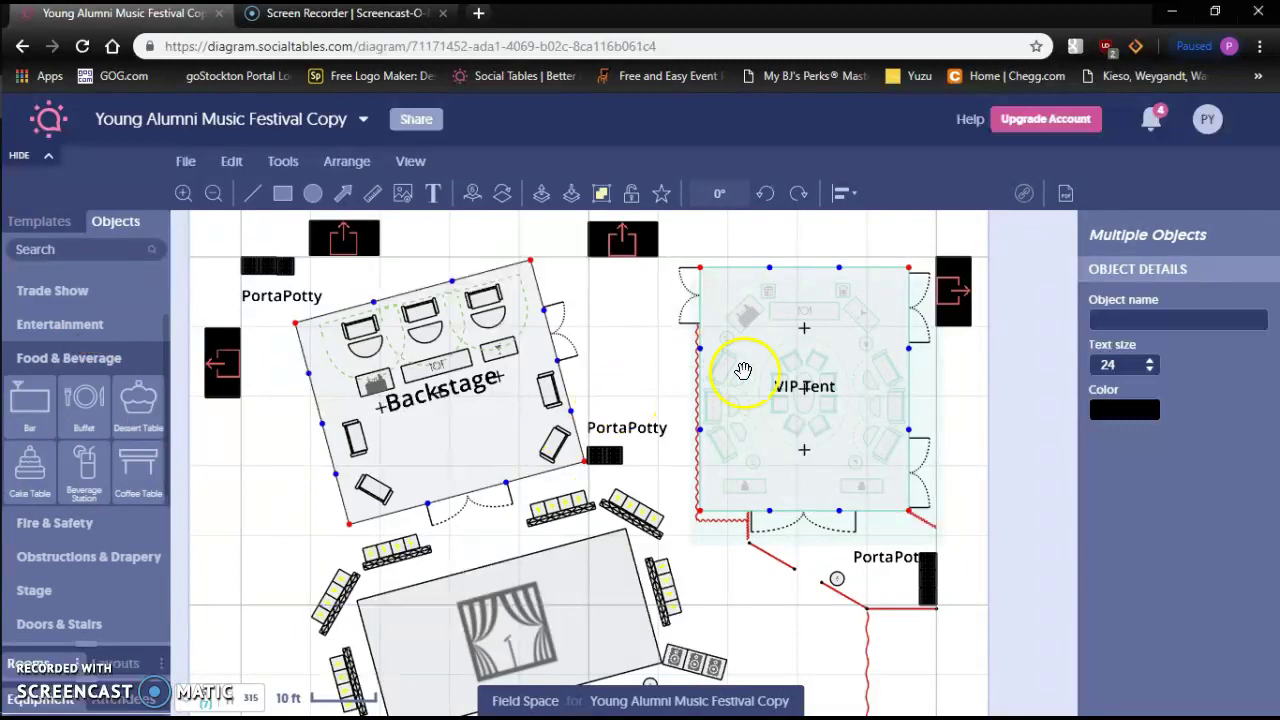
Nudge the VIP Tent group up and slightly right, clear of the PortaPotty and right of Backstage
{"action": "scroll", "coordinate": [789, 369], "scroll_direction": "up", "scroll_amount": 5}
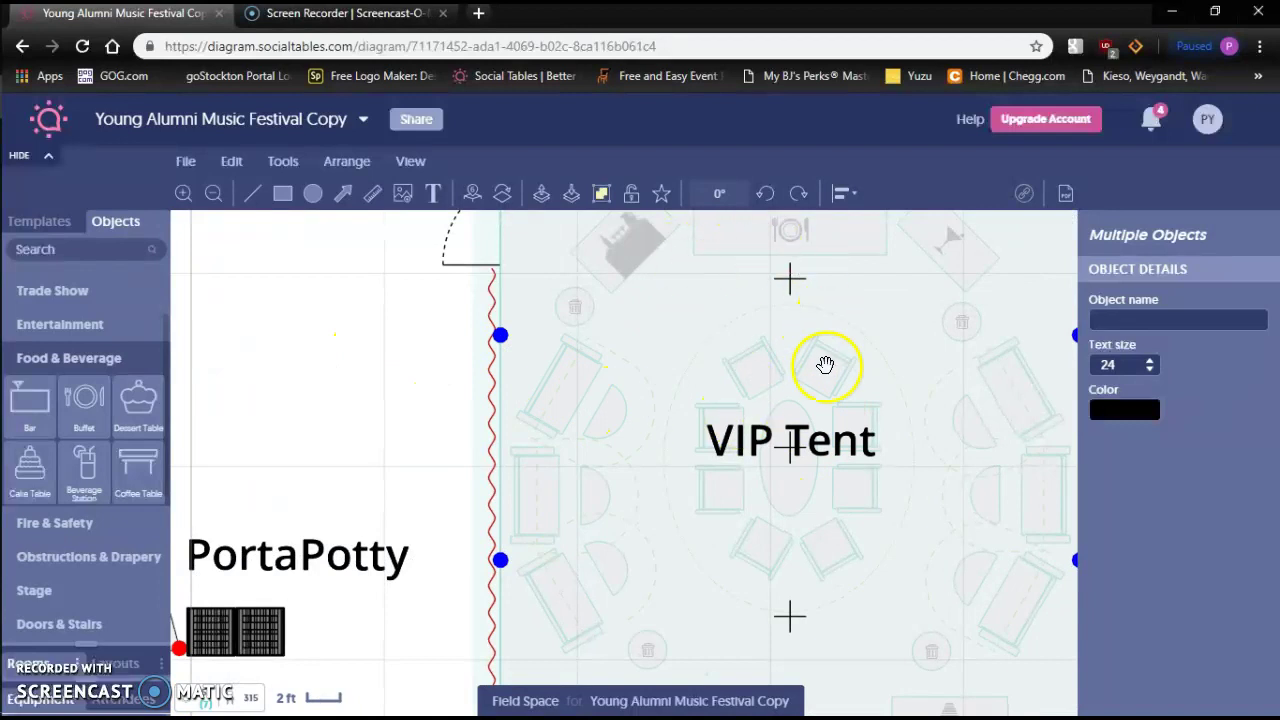
{"action": "left_click_drag", "start_coordinate": [787, 519], "coordinate": [760, 457]}
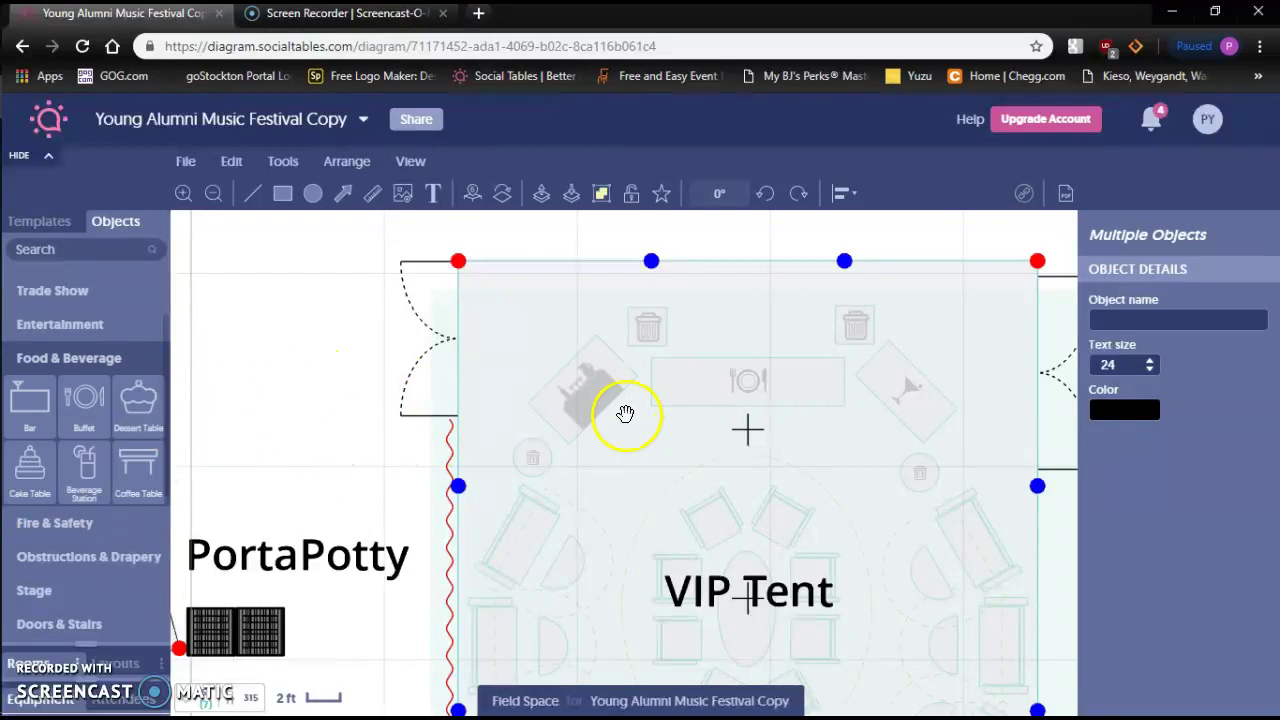
{"action": "scroll", "coordinate": [857, 466], "scroll_direction": "down", "scroll_amount": 1}
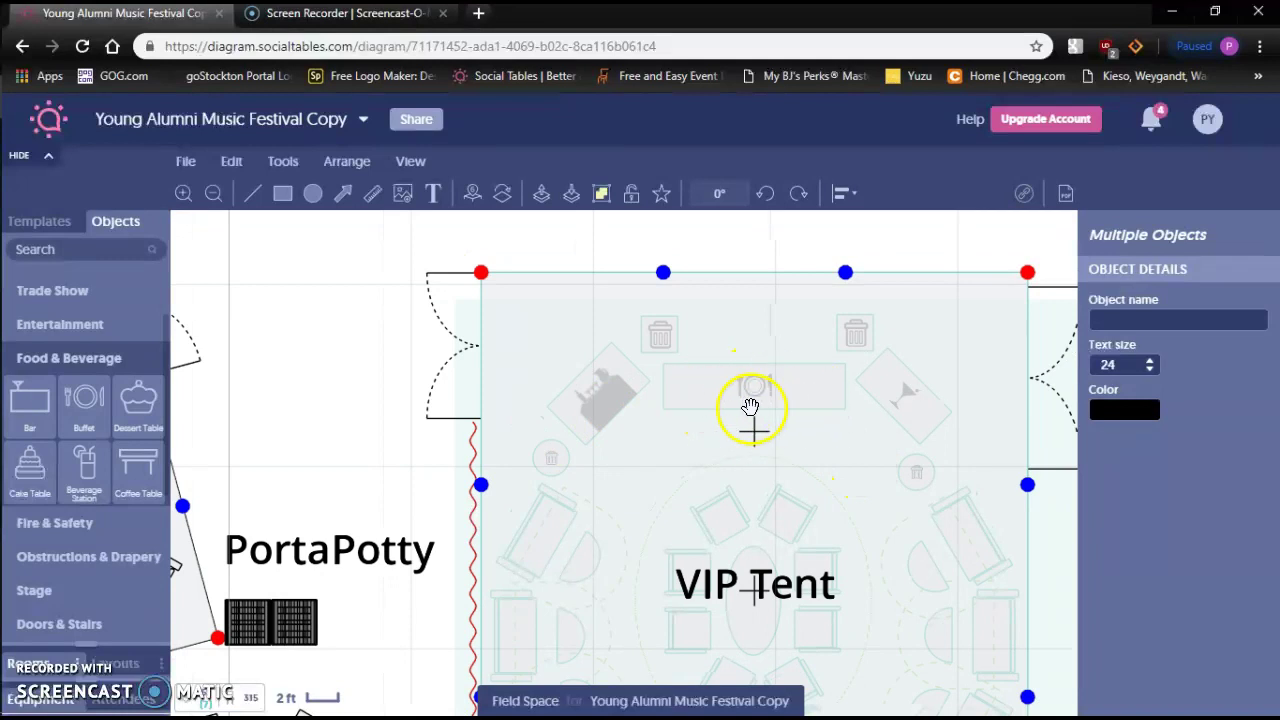
{"action": "scroll", "coordinate": [760, 390], "scroll_direction": "up", "scroll_amount": 3}
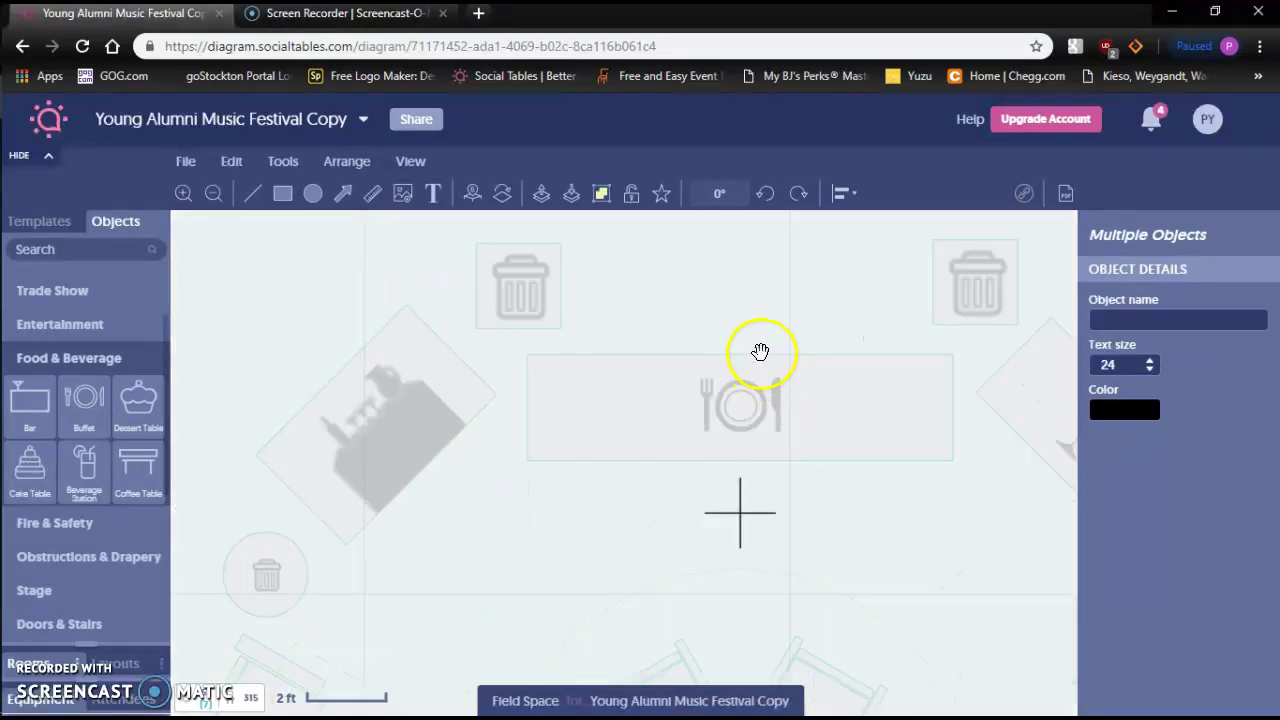
{"action": "scroll", "coordinate": [760, 352], "scroll_direction": "up", "scroll_amount": 1}
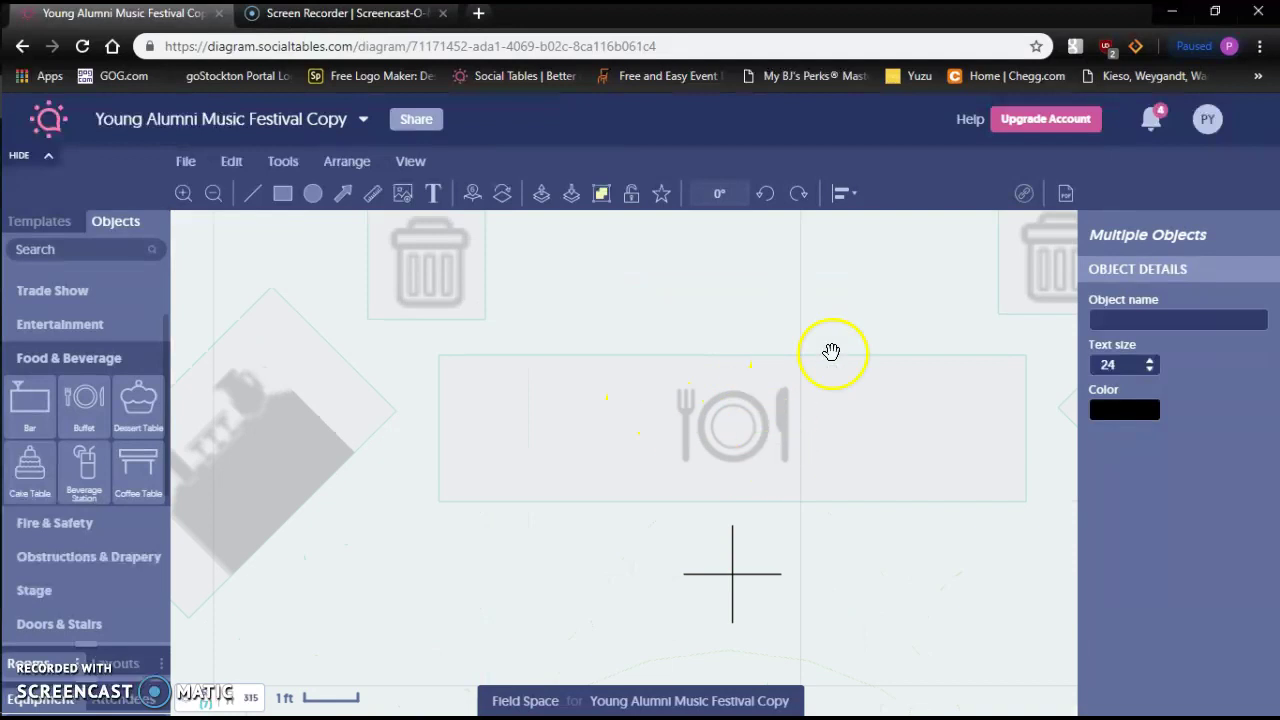
{"action": "scroll", "coordinate": [831, 352], "scroll_direction": "down", "scroll_amount": 1}
{"action": "scroll", "coordinate": [554, 449], "scroll_direction": "down", "scroll_amount": 5}
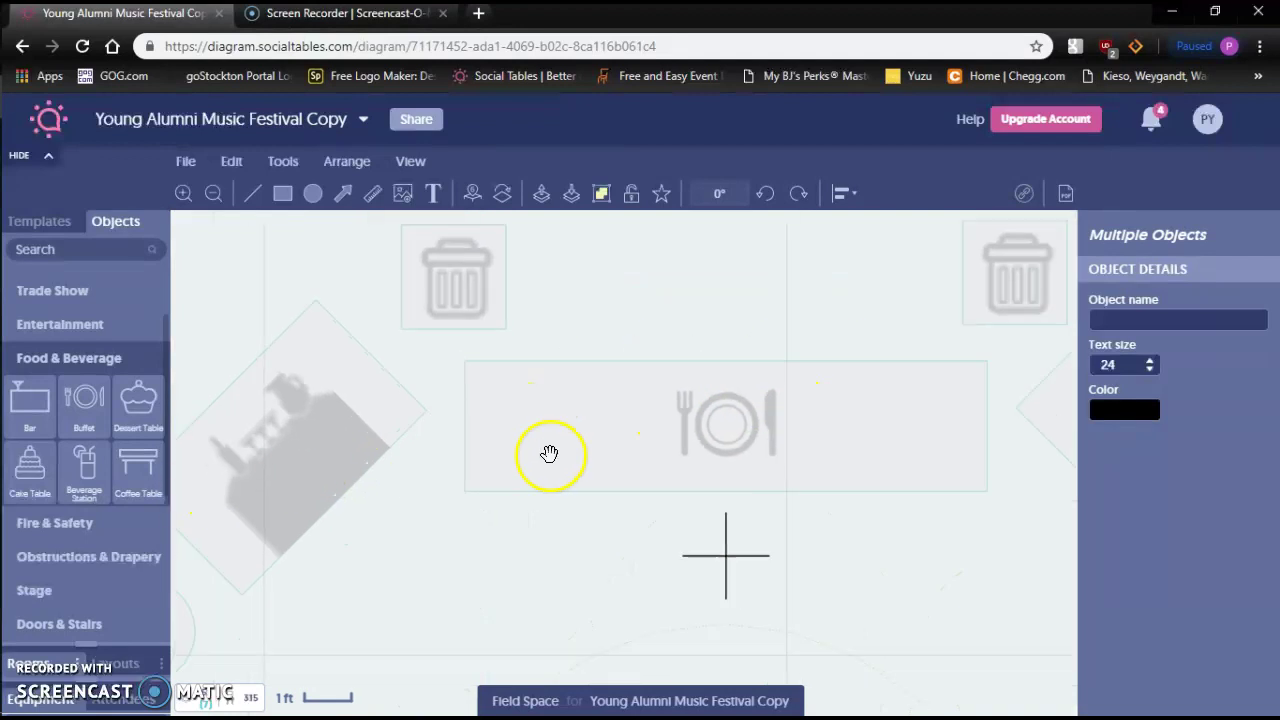
{"action": "scroll", "coordinate": [586, 381], "scroll_direction": "down", "scroll_amount": 5}
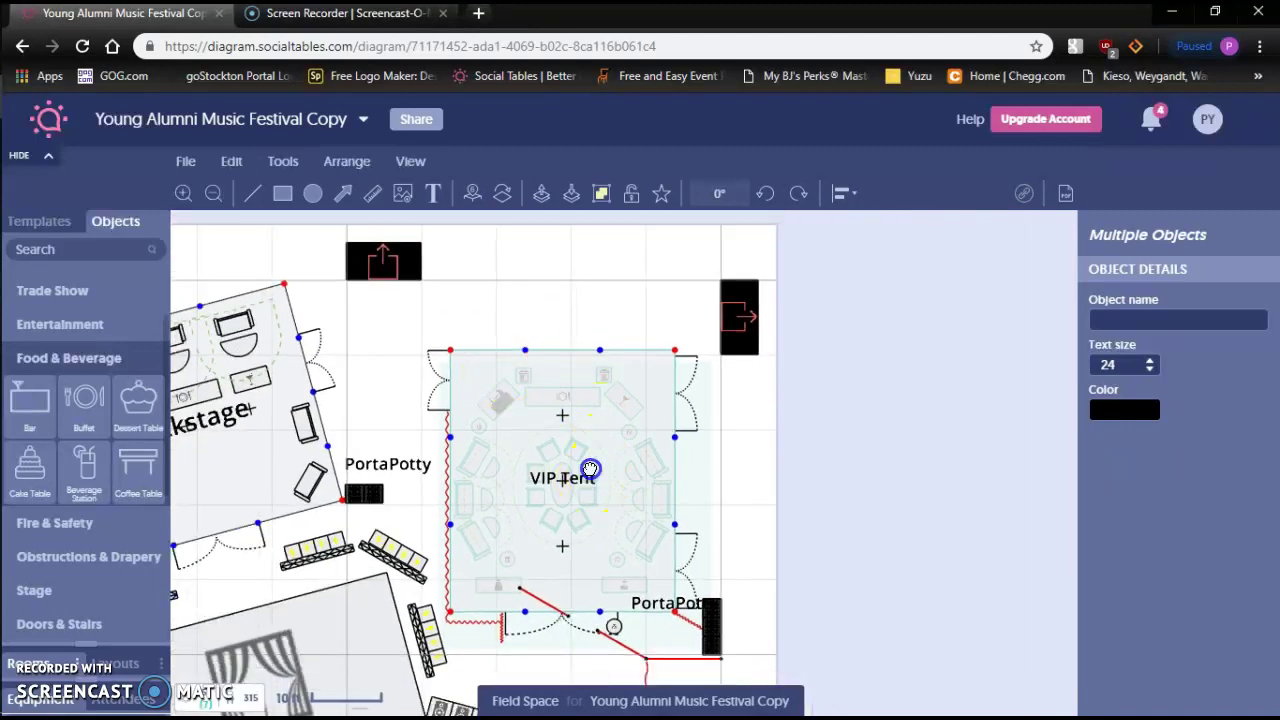
{"action": "left_click_drag", "start_coordinate": [593, 462], "coordinate": [605, 424]}
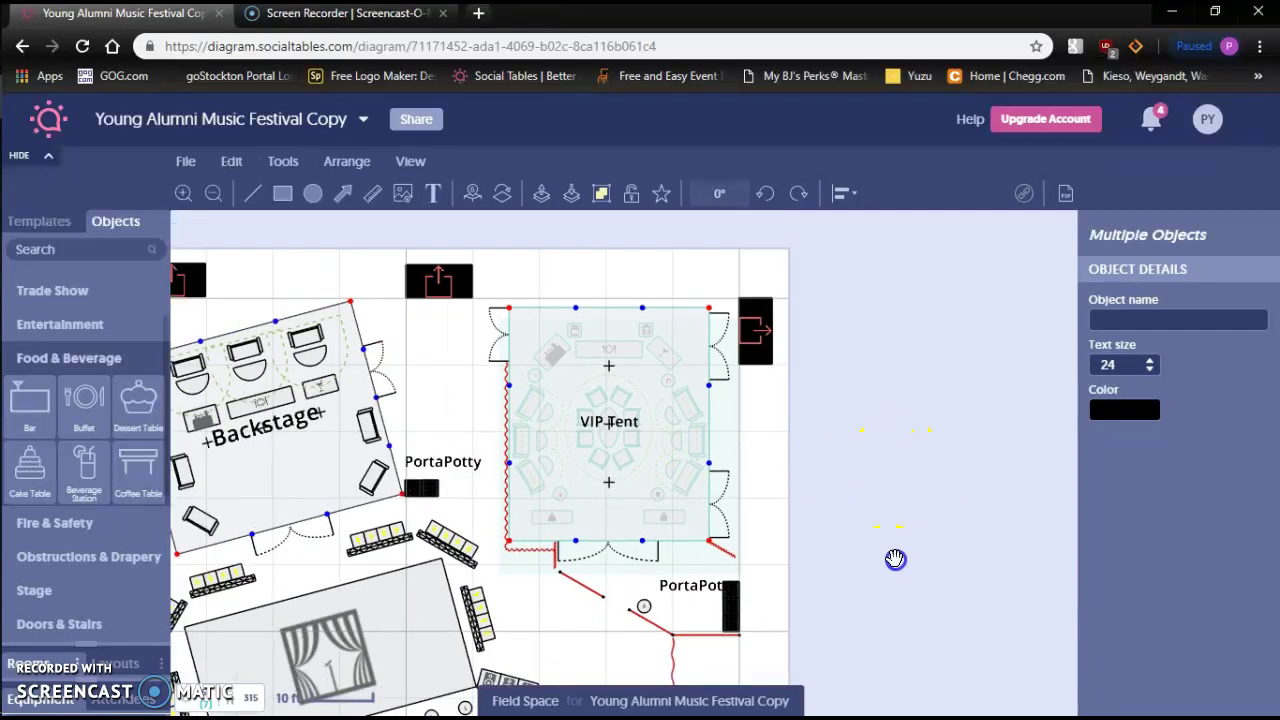
{"action": "left_click_drag", "start_coordinate": [901, 553], "coordinate": [1076, 430]}
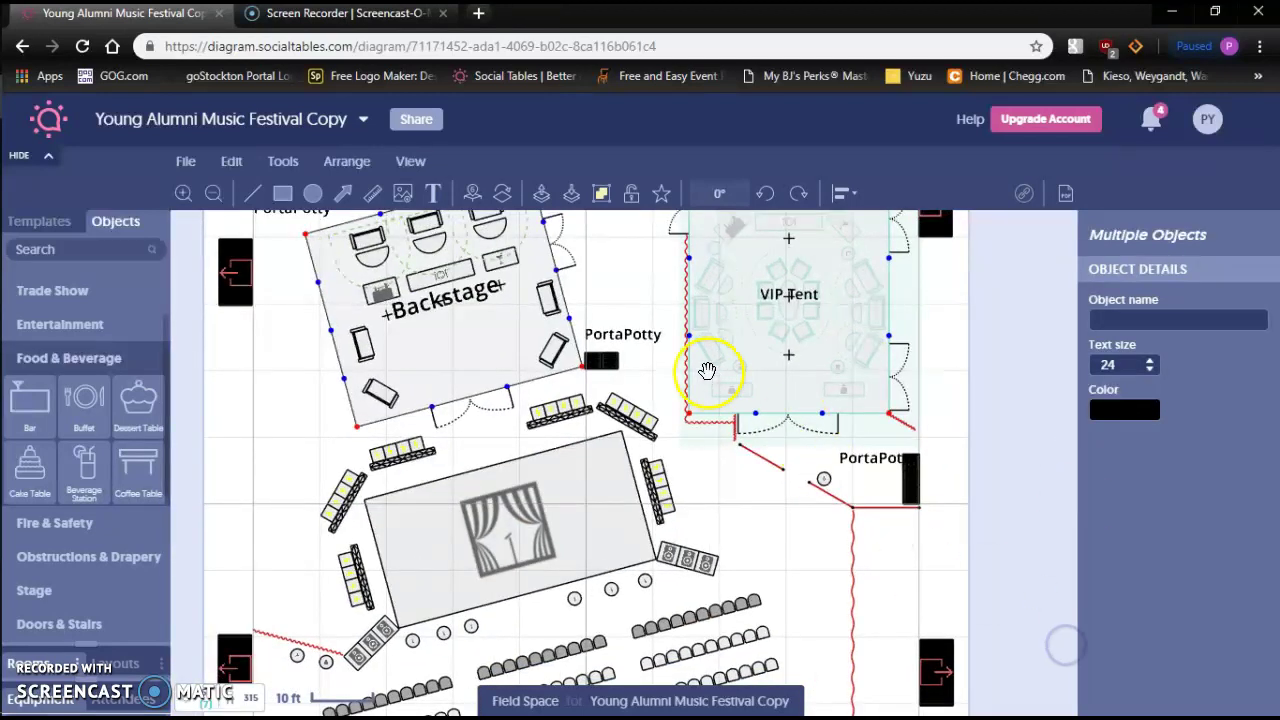
Pan down to the theater seating rows and the Mixing and Control booth
{"action": "left_click_drag", "start_coordinate": [629, 271], "coordinate": [766, 257]}
{"action": "scroll", "coordinate": [752, 401], "scroll_direction": "up", "scroll_amount": 1}
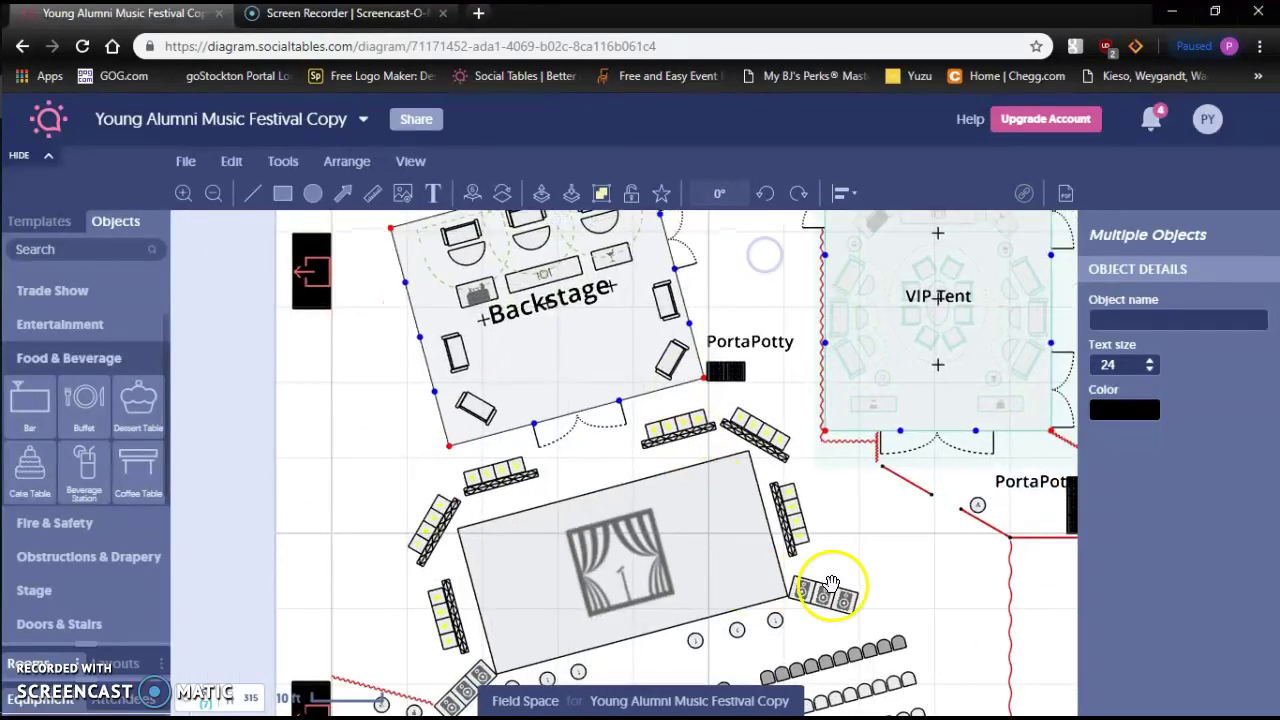
{"action": "left_click_drag", "start_coordinate": [886, 482], "coordinate": [810, 305]}
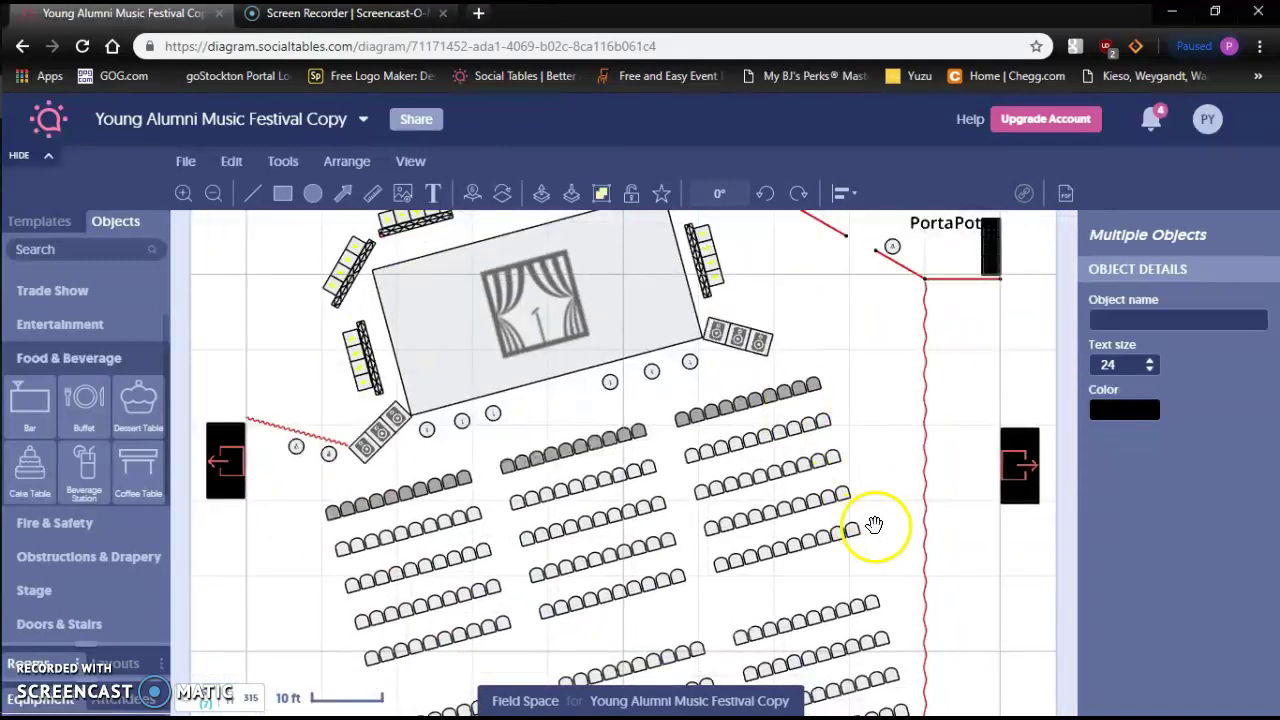
{"action": "left_click_drag", "start_coordinate": [901, 517], "coordinate": [826, 351]}
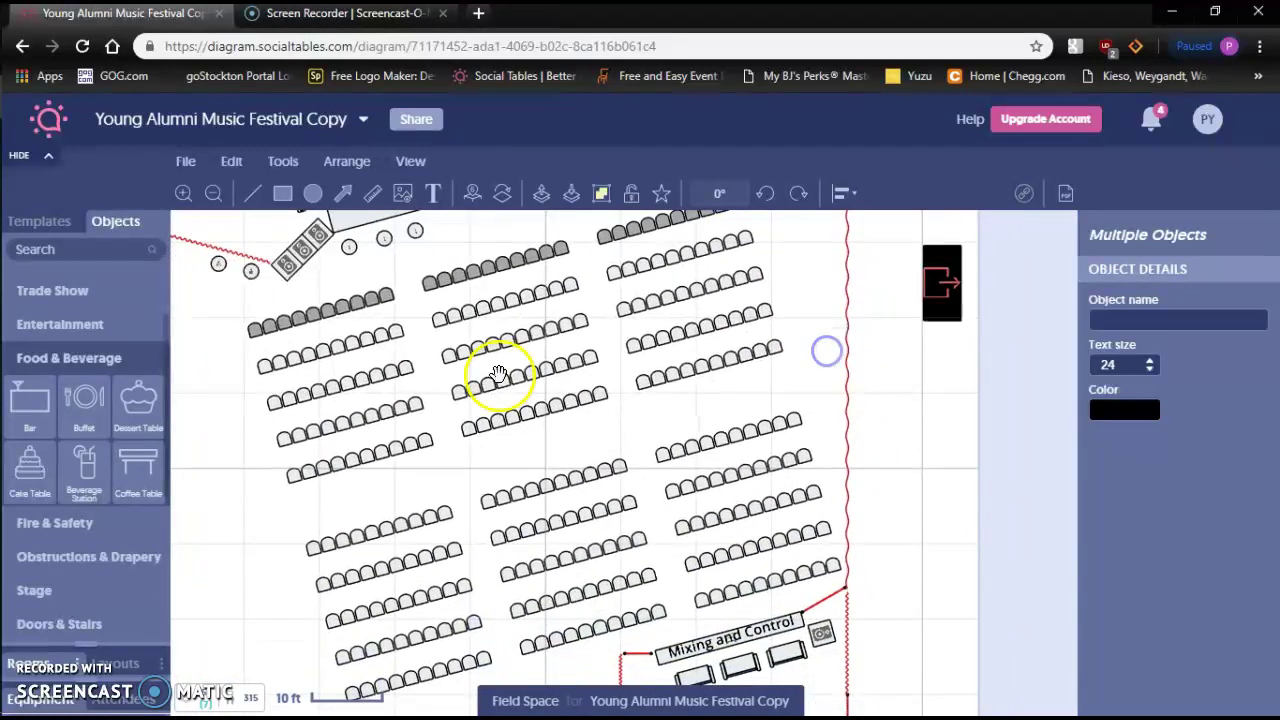
Collapse the Food & Beverage category to show all object categories
{"action": "scroll", "coordinate": [86, 314], "scroll_direction": "up", "scroll_amount": 3}
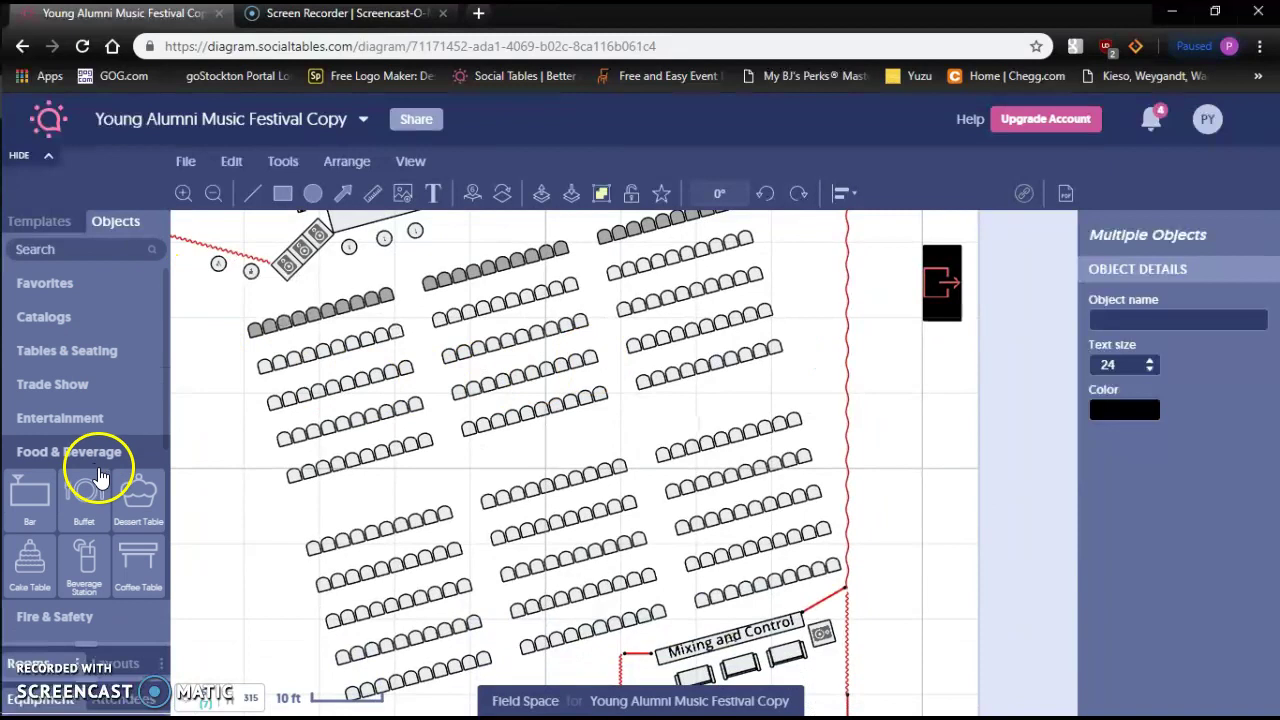
{"action": "left_click", "coordinate": [118, 455]}
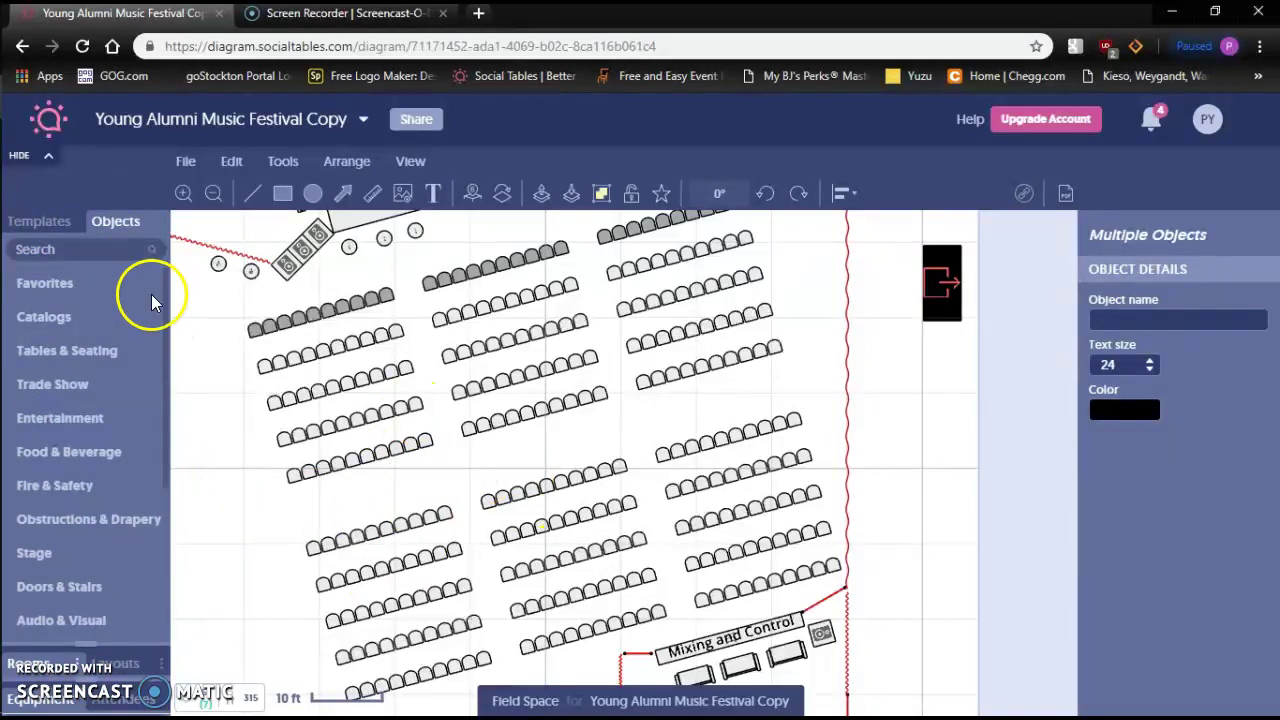
{"action": "scroll", "coordinate": [114, 434], "scroll_direction": "down", "scroll_amount": 3}
{"action": "scroll", "coordinate": [118, 428], "scroll_direction": "up", "scroll_amount": 3}
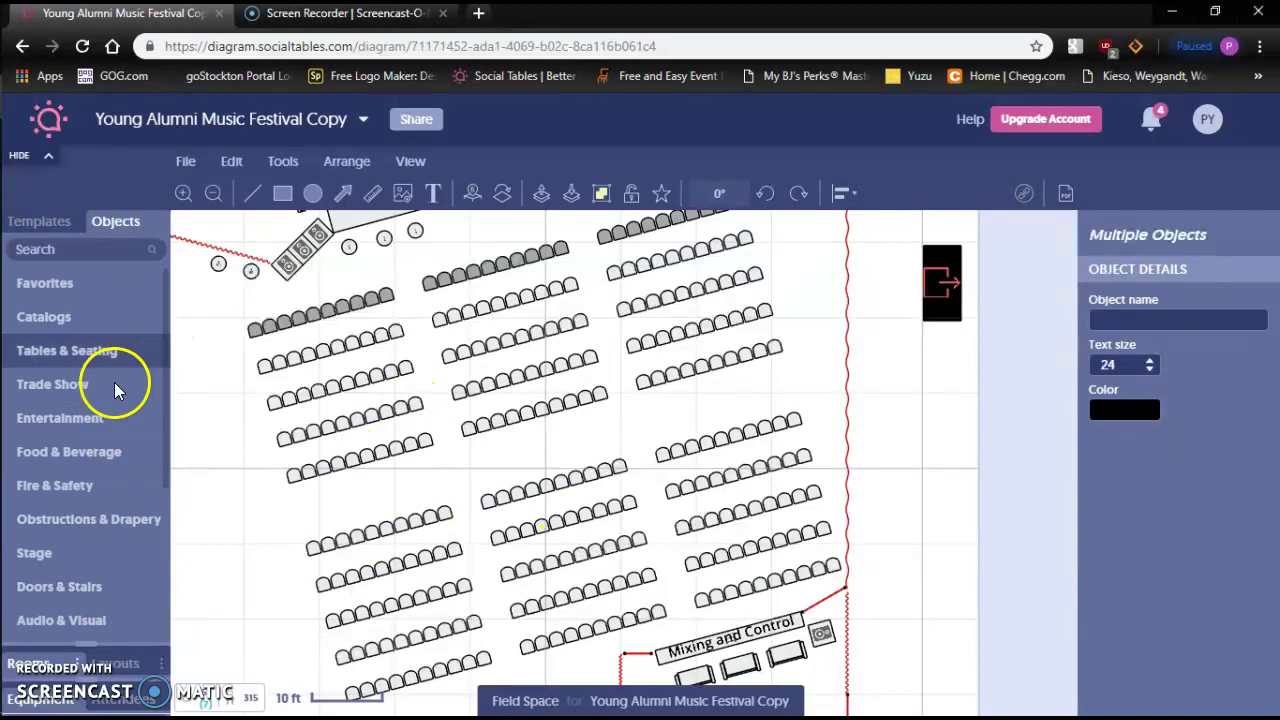
Show the seating Templates panel and pan to view Backstage and the VIP Tent
{"action": "left_click", "coordinate": [61, 228]}
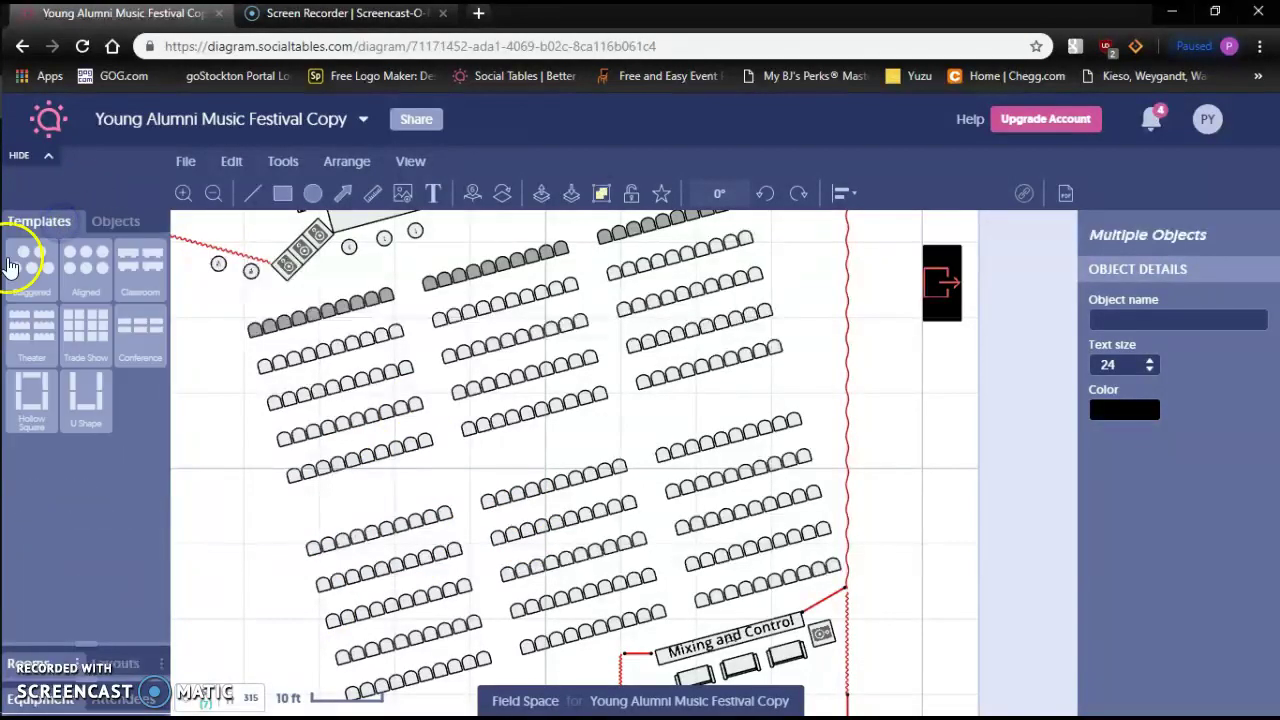
{"action": "mouse_move", "coordinate": [7, 263]}
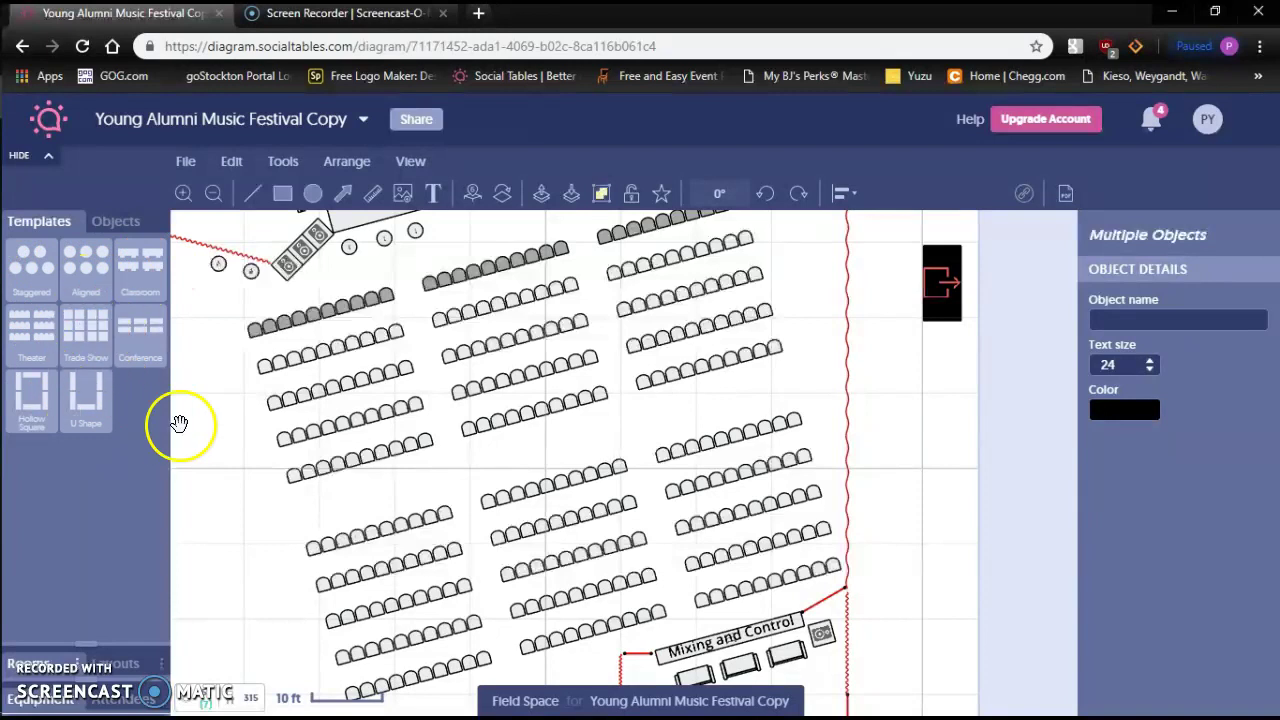
{"action": "scroll", "coordinate": [250, 420], "scroll_direction": "down", "scroll_amount": 3}
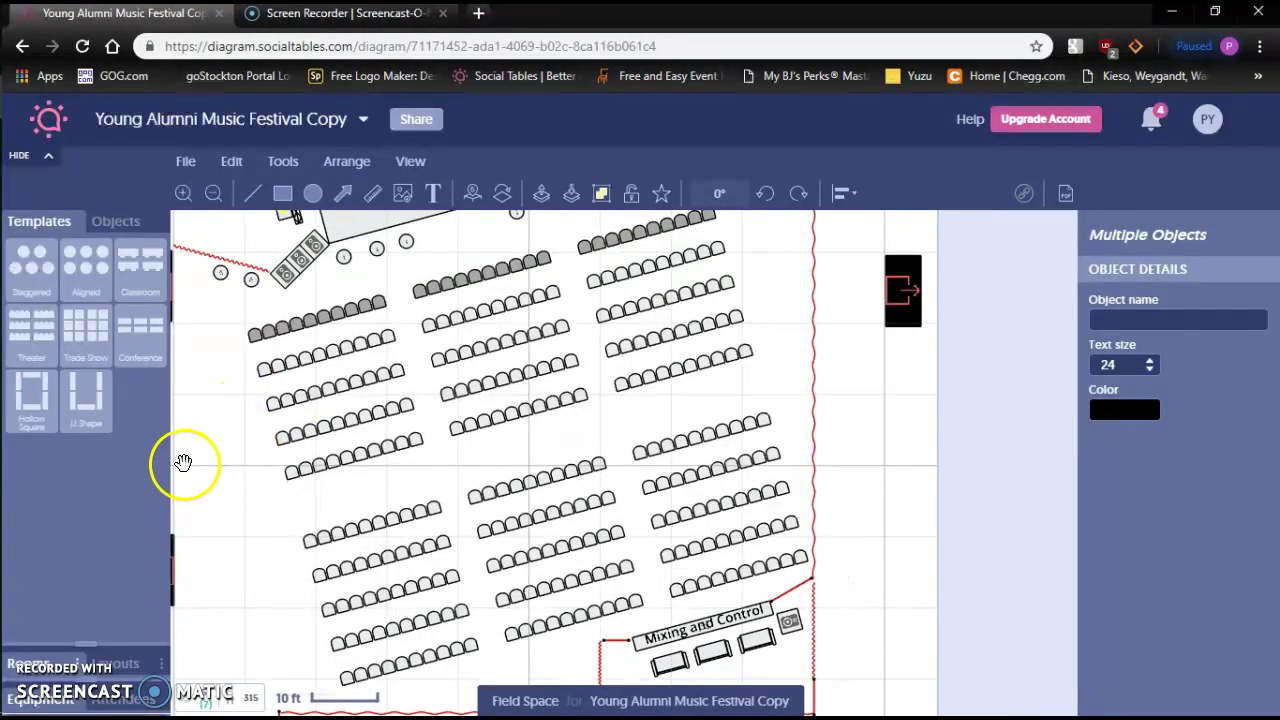
{"action": "left_click_drag", "start_coordinate": [200, 457], "coordinate": [374, 457]}
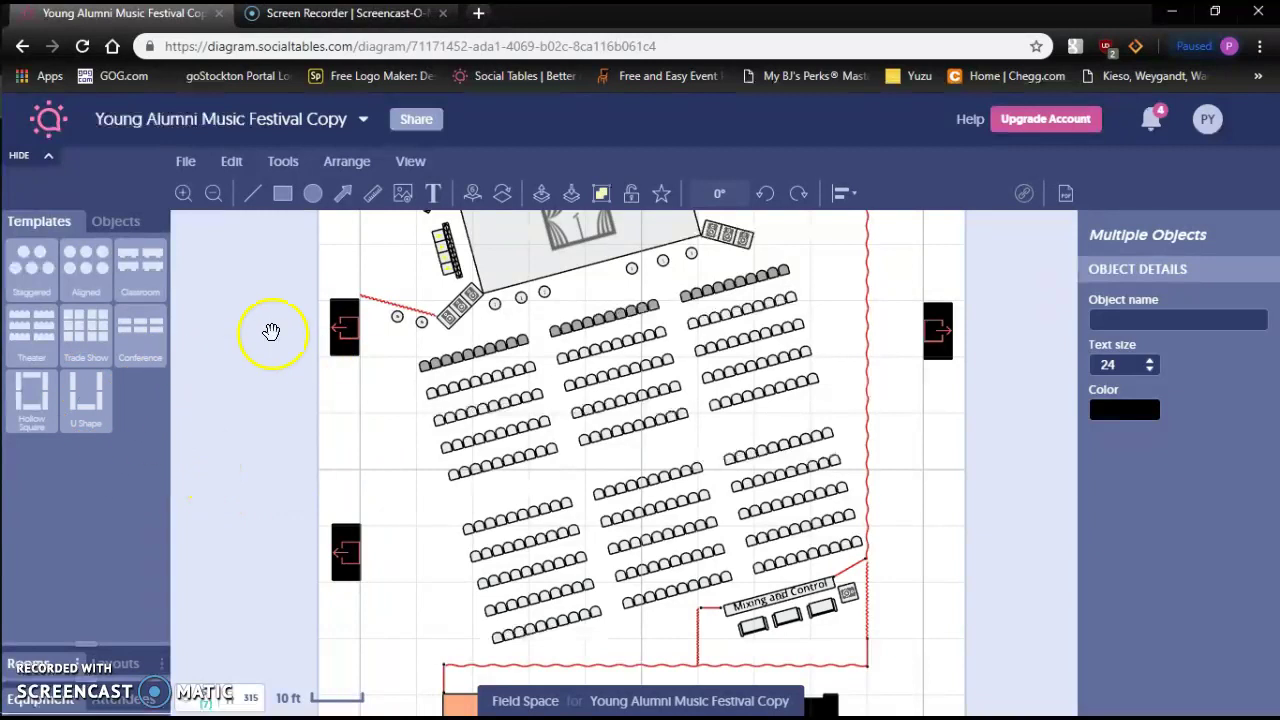
{"action": "scroll", "coordinate": [212, 414], "scroll_direction": "up", "scroll_amount": 3}
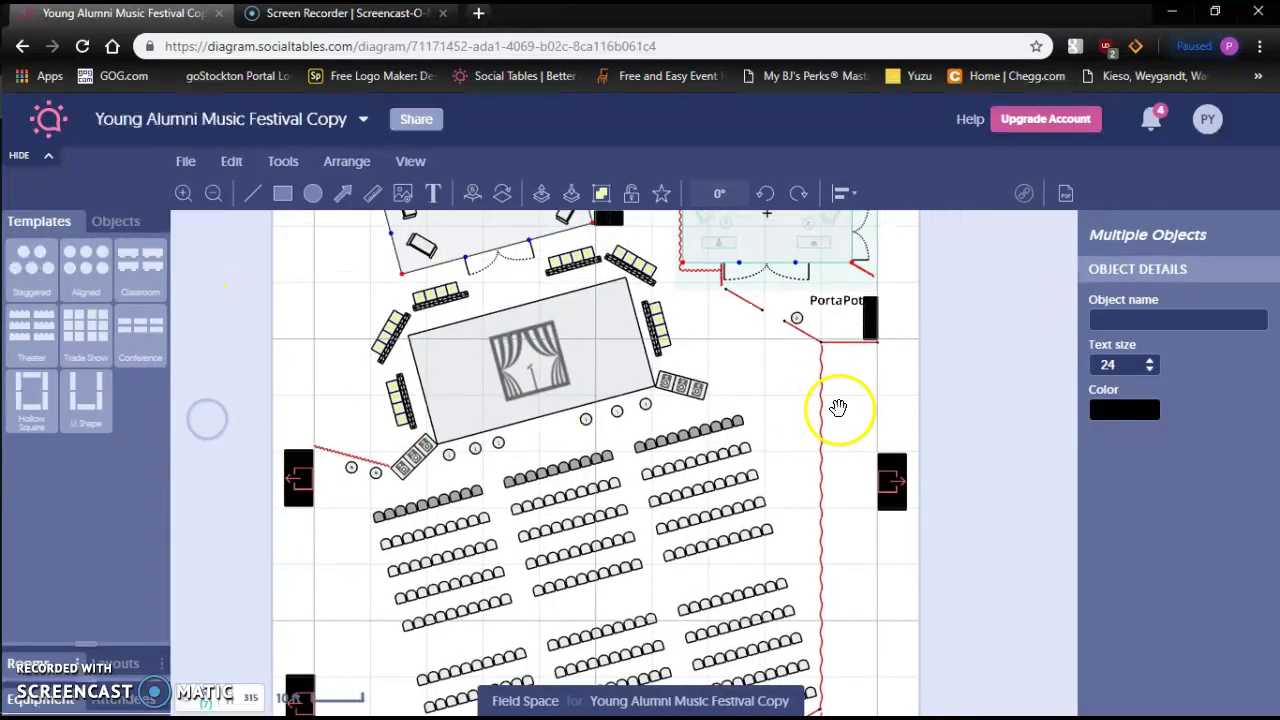
{"action": "left_click_drag", "start_coordinate": [990, 310], "coordinate": [1000, 511]}
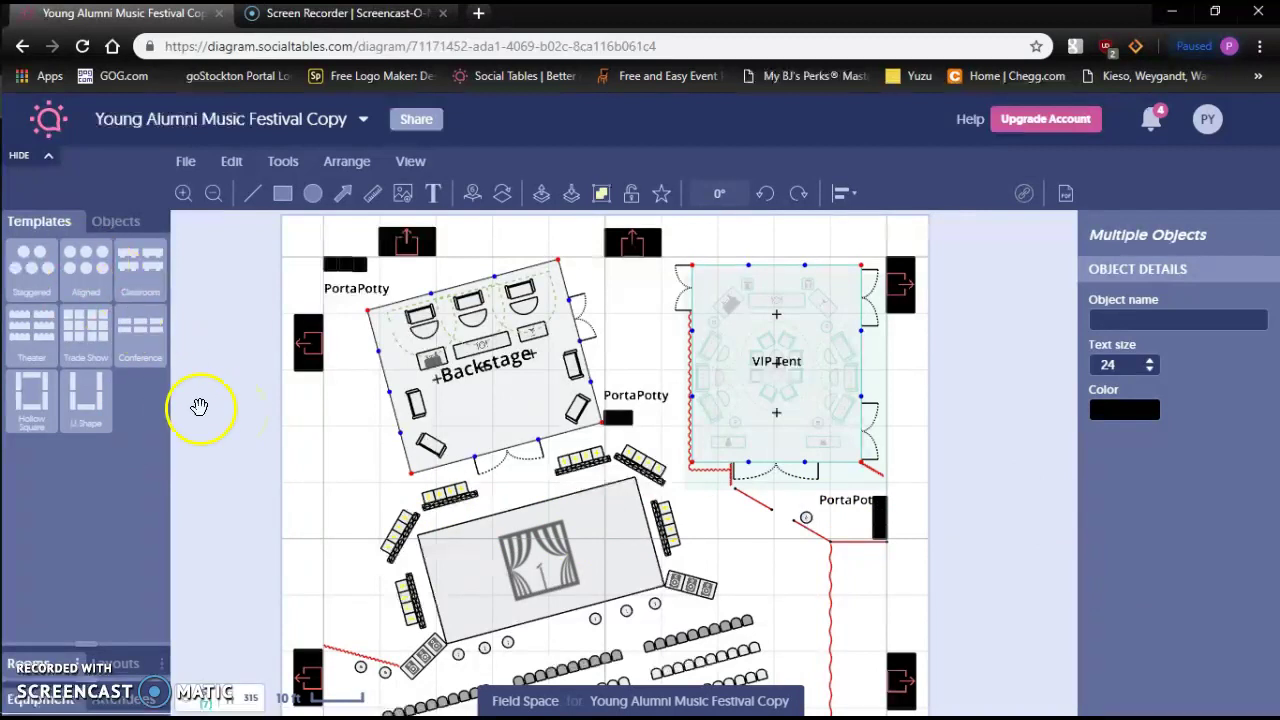
Centre the theater seating rows and select the whole grouped Theater Row
{"action": "left_click_drag", "start_coordinate": [268, 473], "coordinate": [209, 229]}
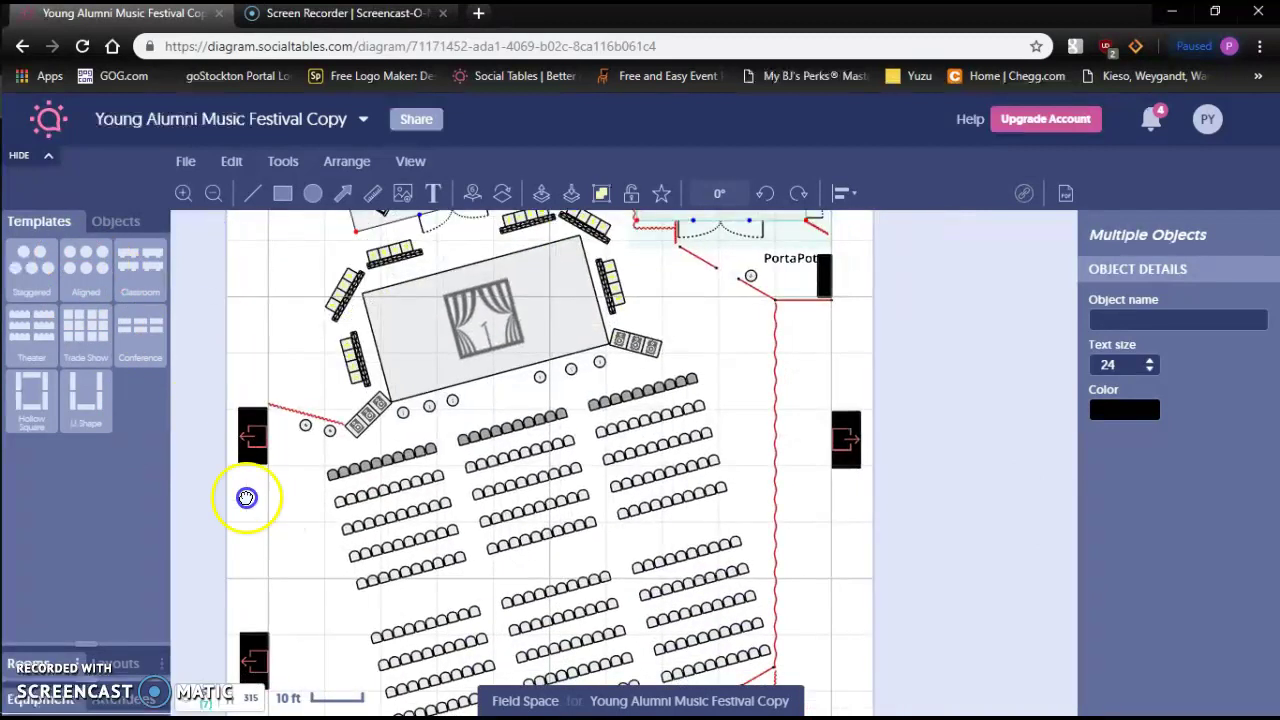
{"action": "left_click_drag", "start_coordinate": [250, 470], "coordinate": [226, 409]}
{"action": "left_click", "coordinate": [300, 368]}
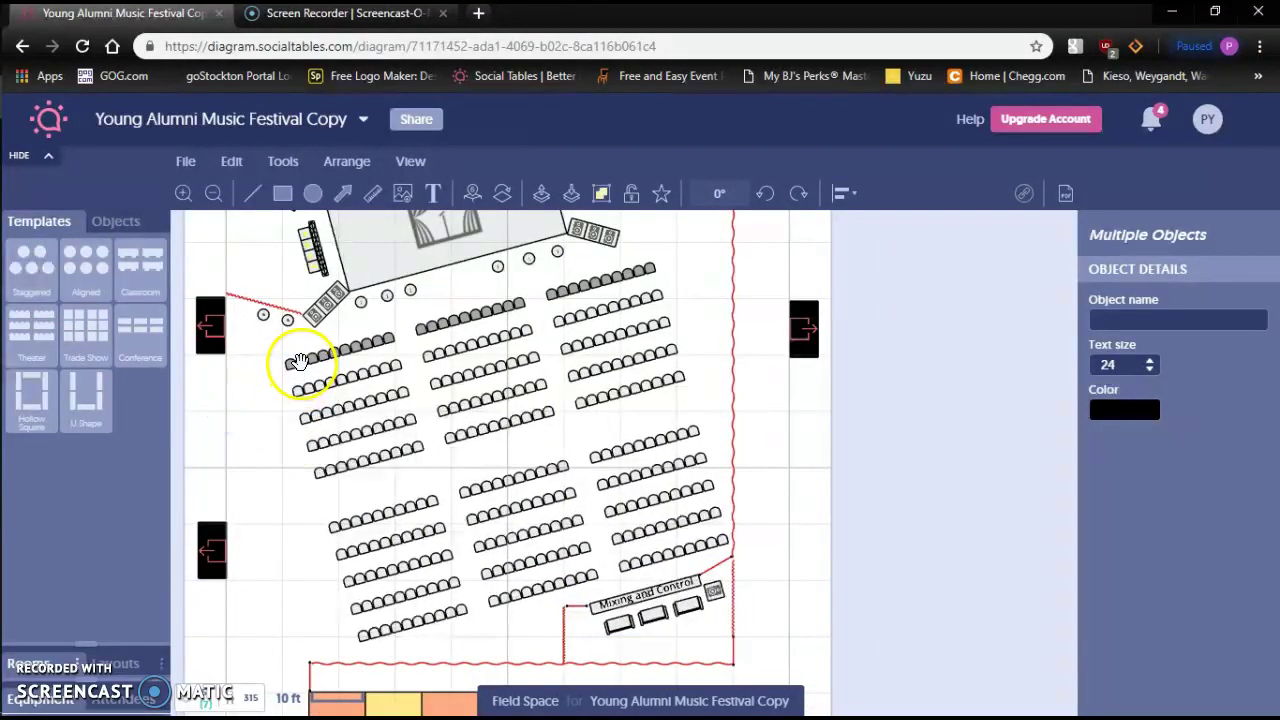
{"action": "left_click", "coordinate": [298, 358]}
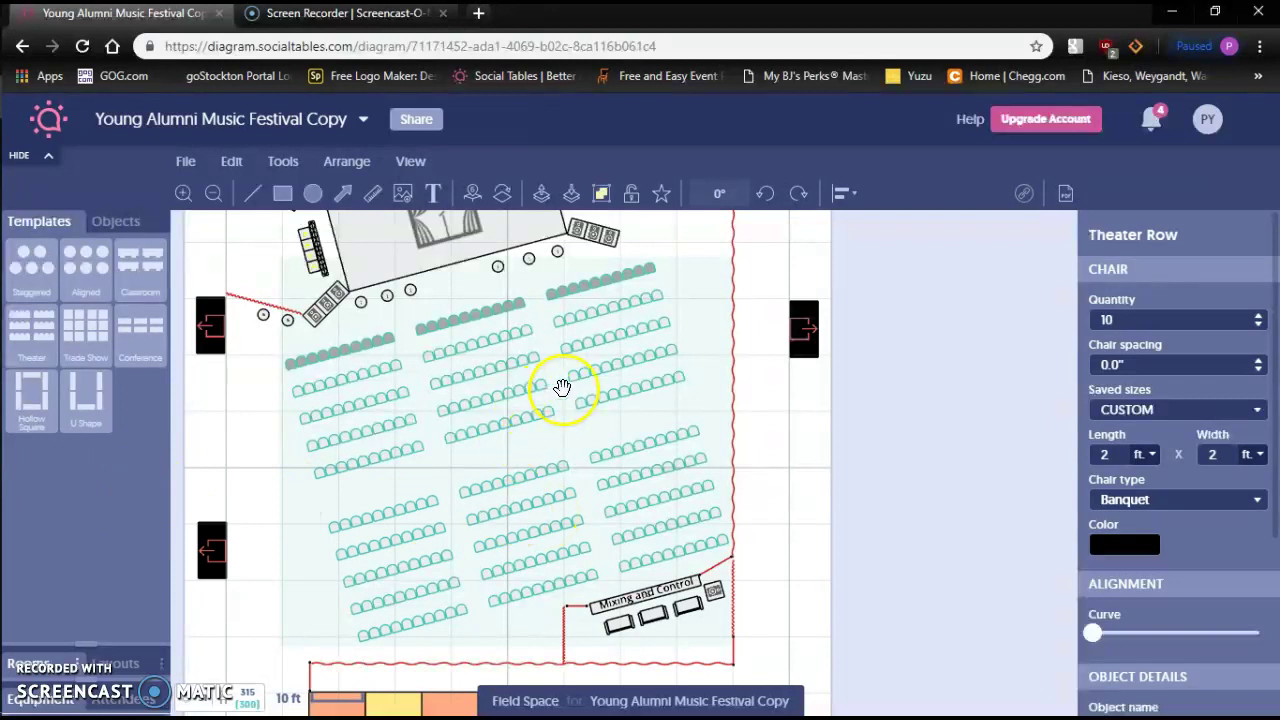
{"action": "scroll", "coordinate": [572, 383], "scroll_direction": "down", "scroll_amount": 2}
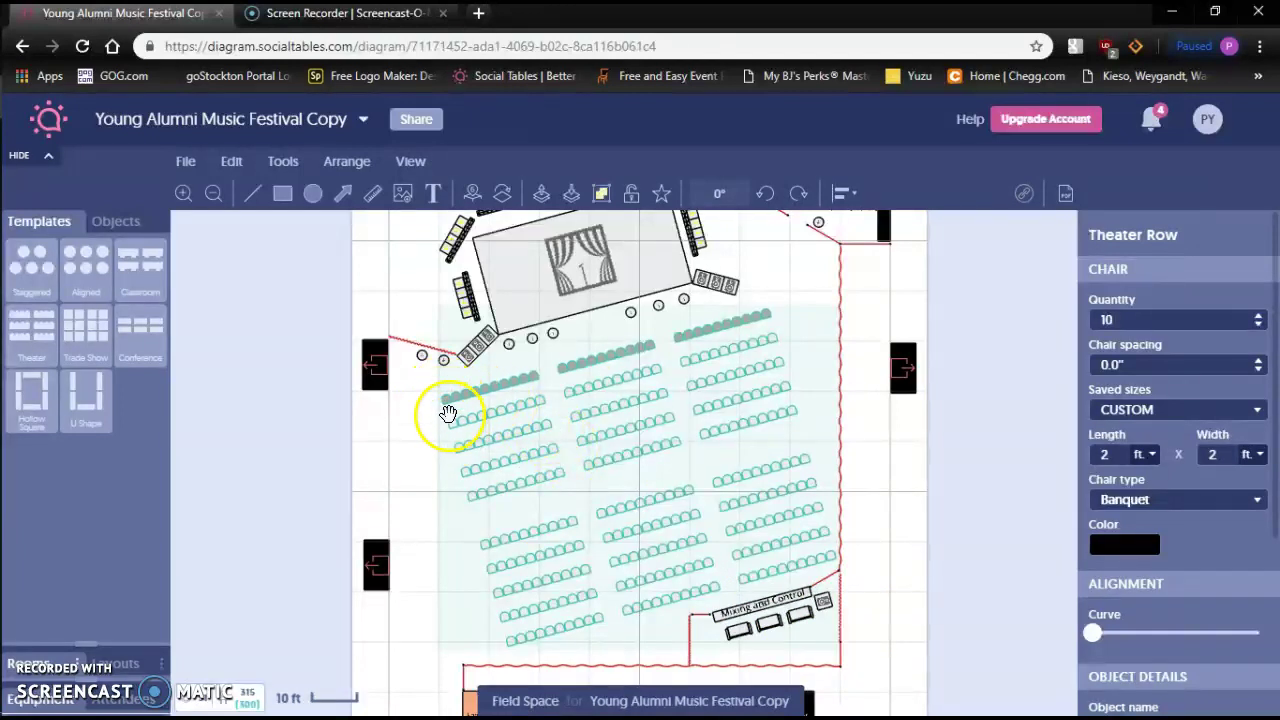
{"action": "left_click", "coordinate": [779, 525]}
{"action": "mouse_move", "coordinate": [947, 529]}
{"action": "left_mouse_down"}
{"action": "mouse_move", "coordinate": [920, 520]}
{"action": "mouse_move", "coordinate": [954, 506]}
{"action": "mouse_move", "coordinate": [943, 514]}
{"action": "left_mouse_up"}
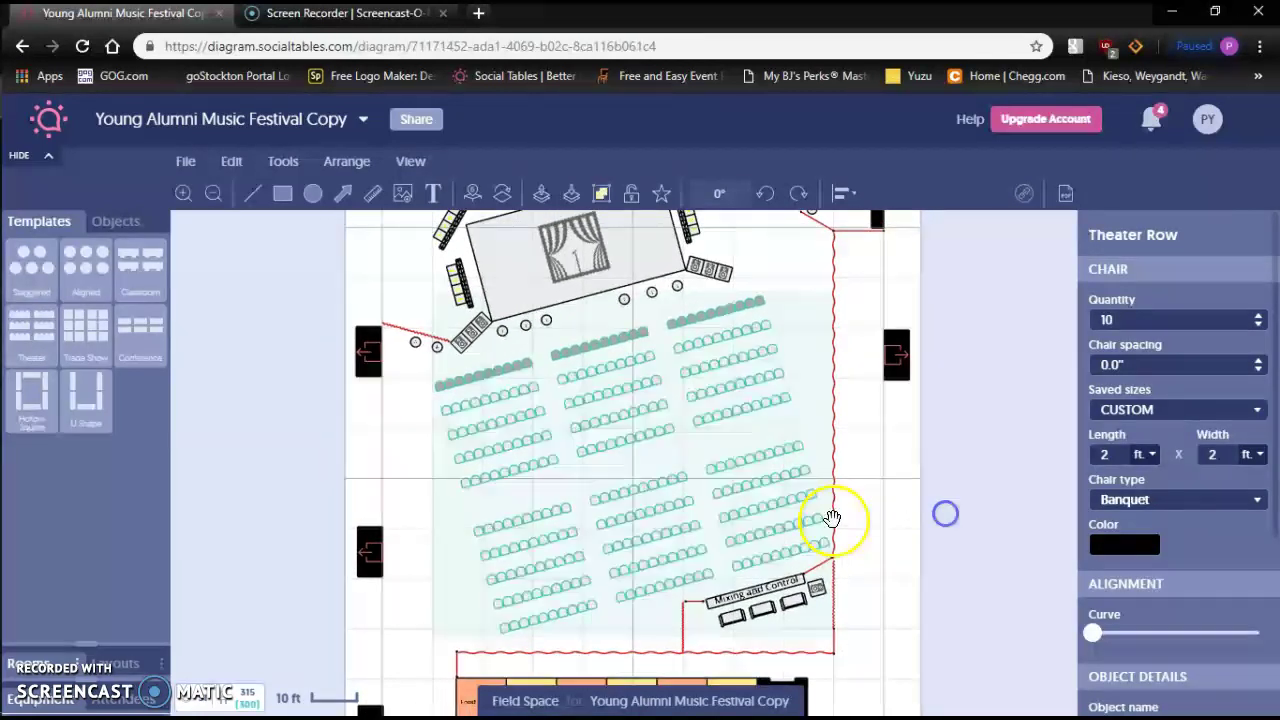
{"action": "left_click", "coordinate": [781, 300]}
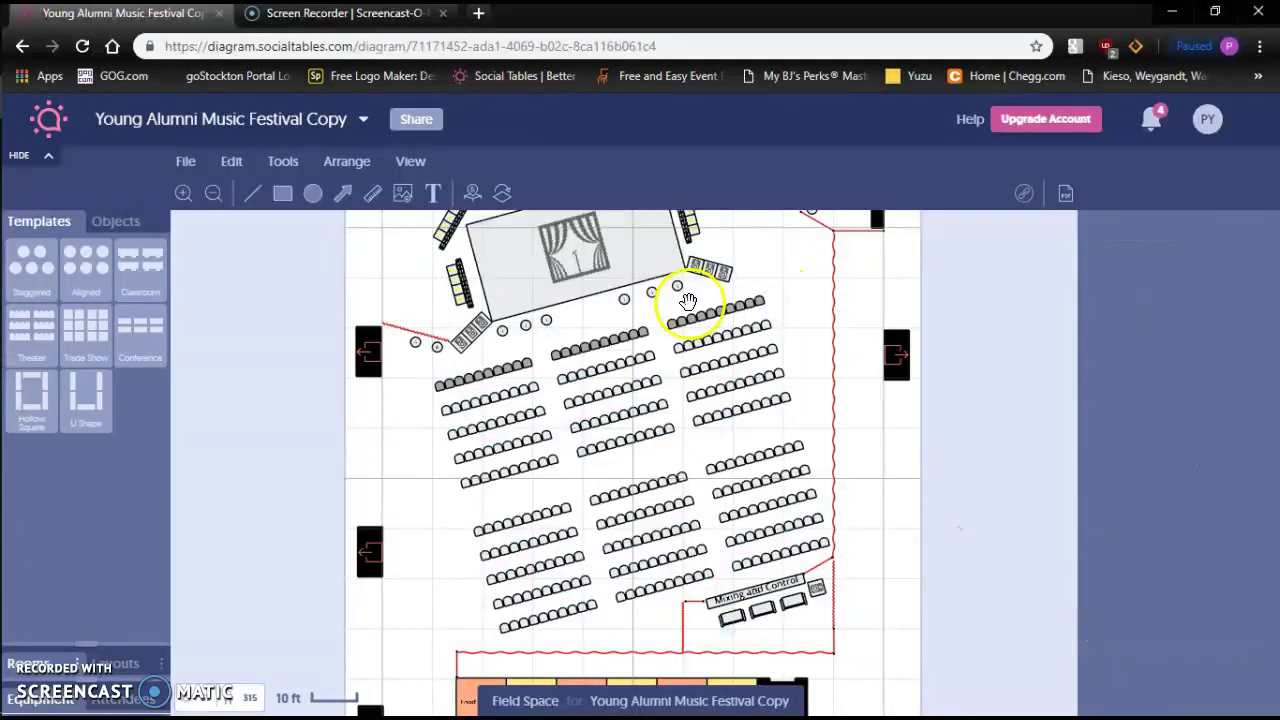
{"action": "left_click", "coordinate": [490, 374]}
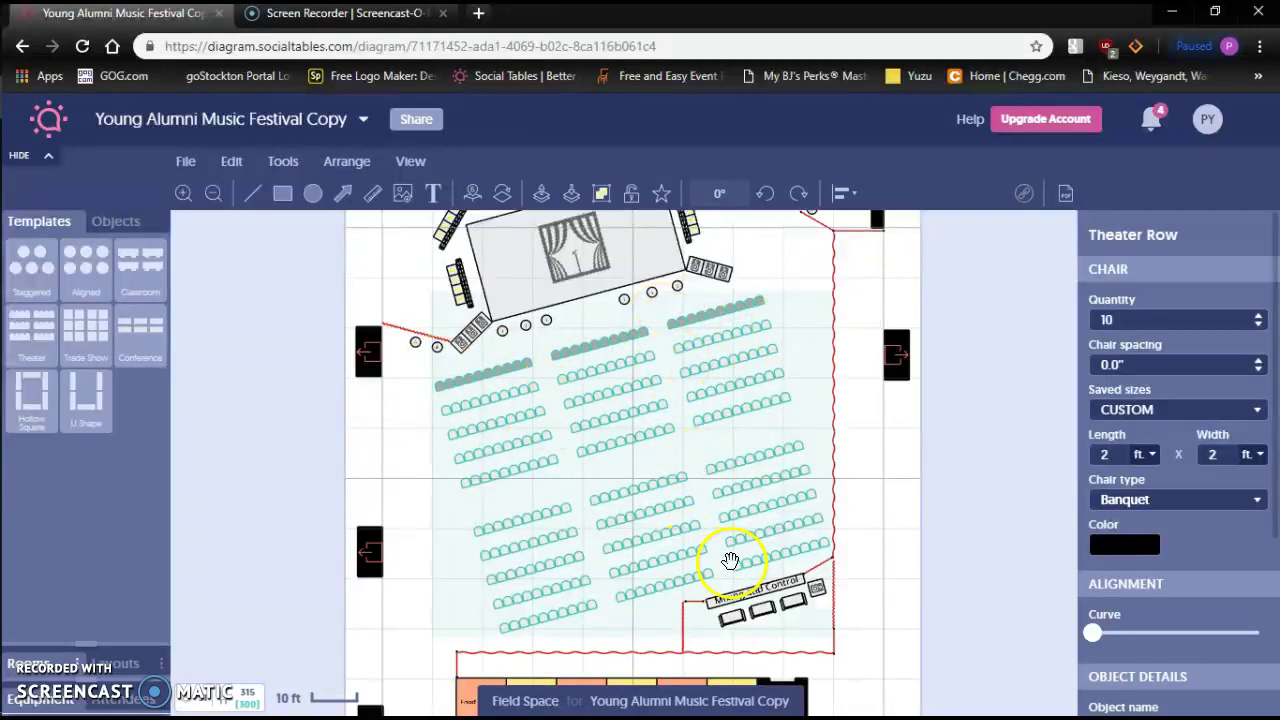
{"action": "scroll", "coordinate": [1218, 545], "scroll_direction": "down", "scroll_amount": 1}
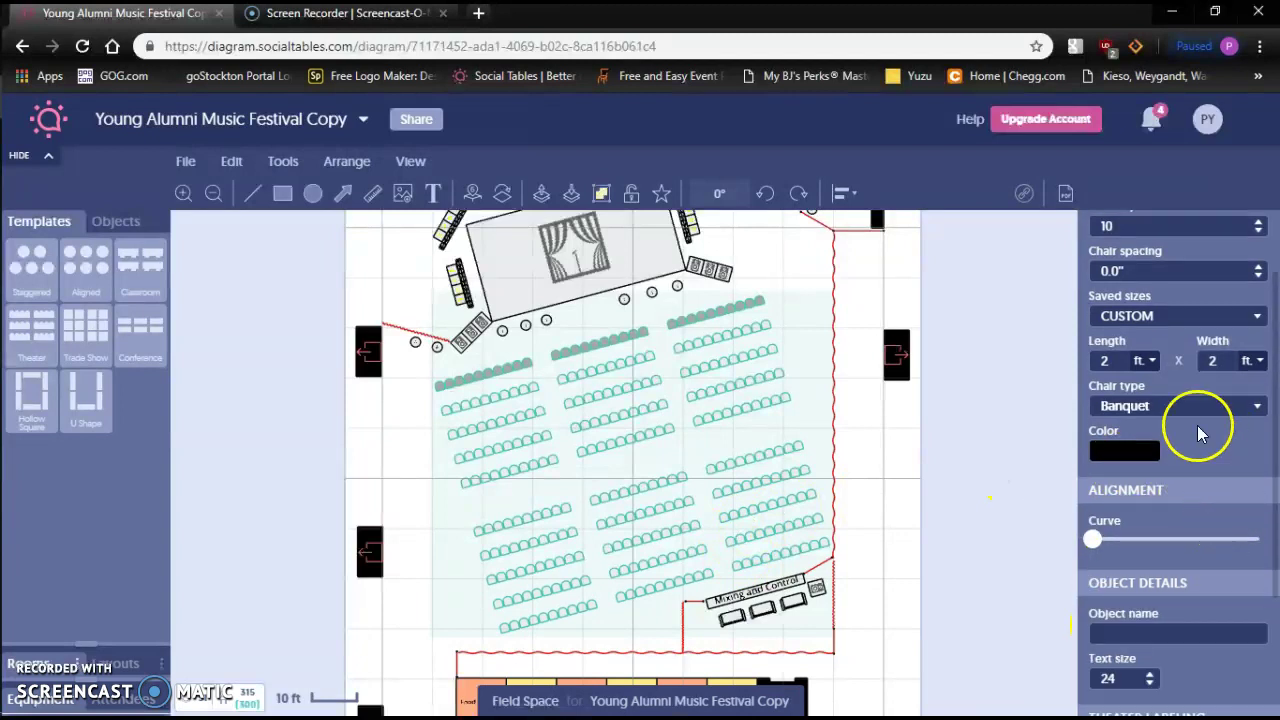
{"action": "scroll", "coordinate": [1190, 410], "scroll_direction": "up", "scroll_amount": 1}
{"action": "scroll", "coordinate": [1218, 545], "scroll_direction": "down", "scroll_amount": 1}
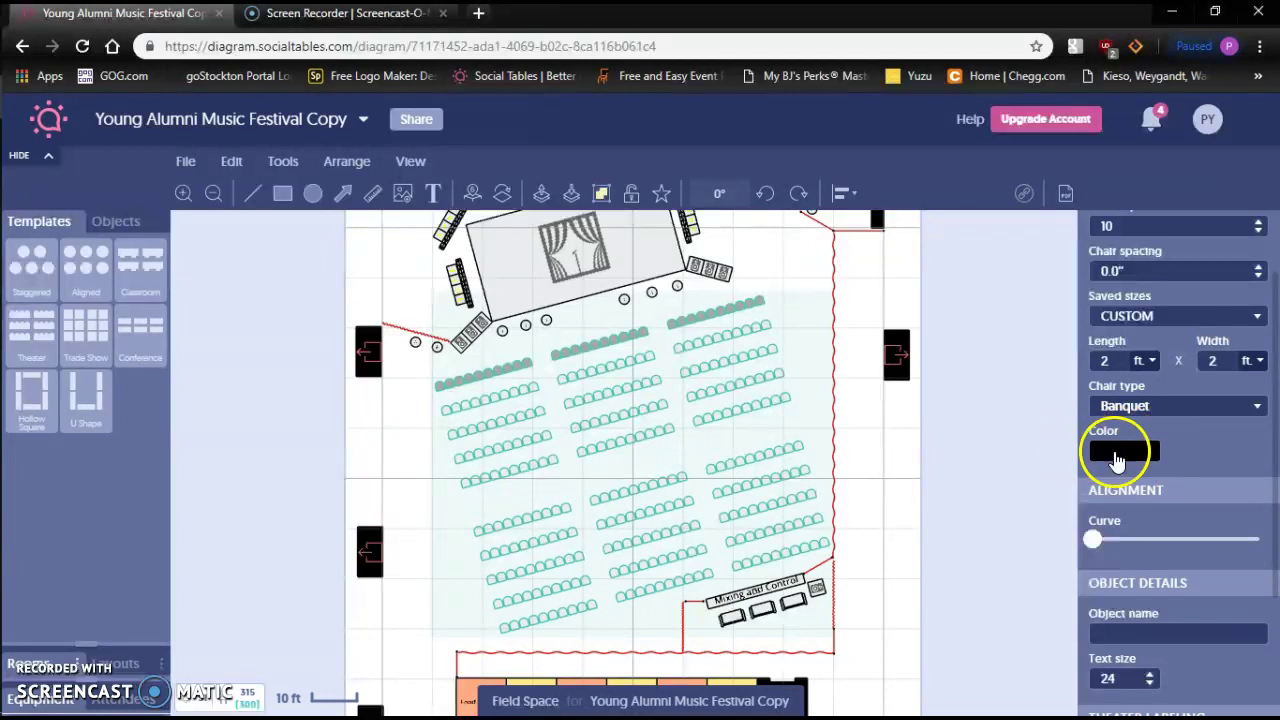
{"action": "left_click", "coordinate": [1136, 470]}
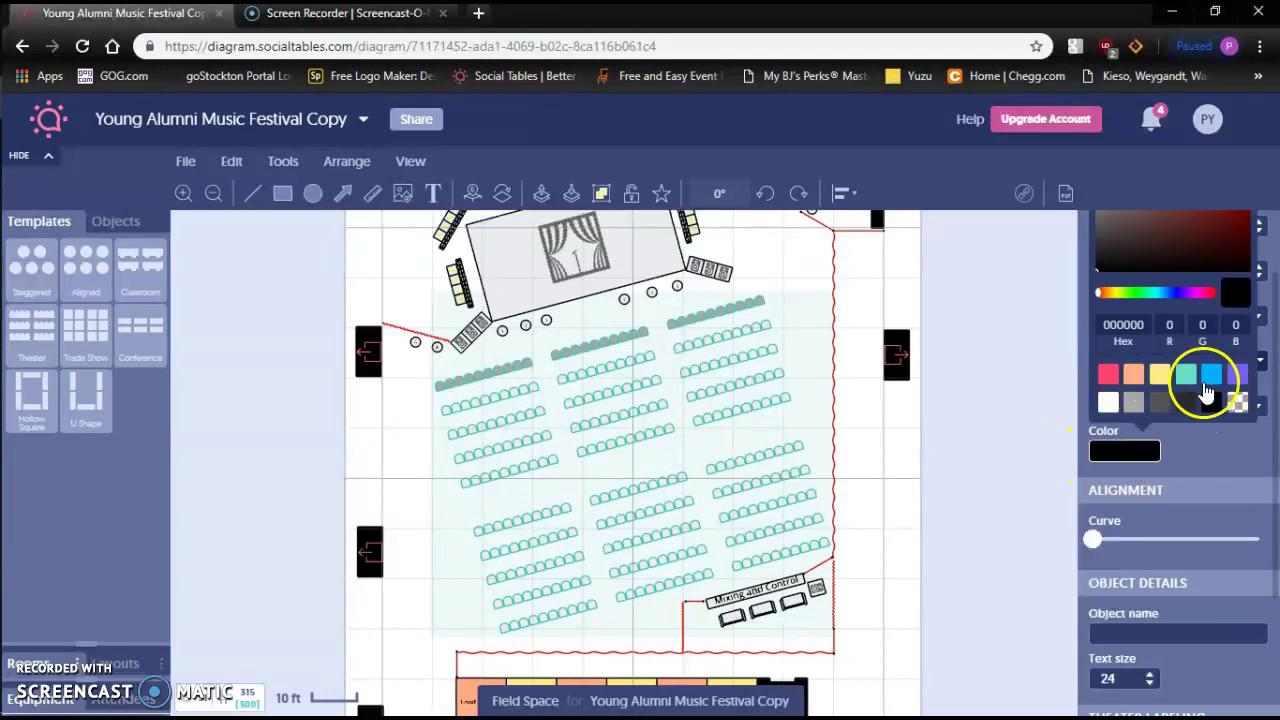
{"action": "scroll", "coordinate": [1160, 300], "scroll_direction": "up", "scroll_amount": 1}
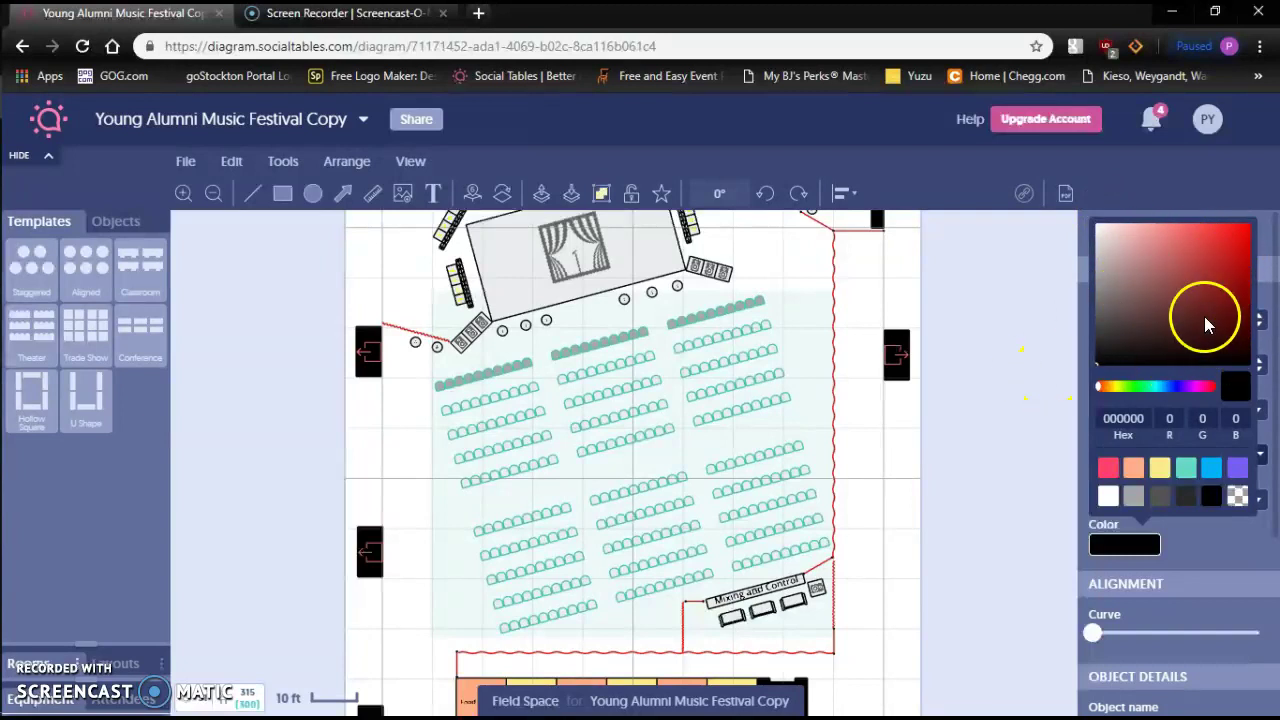
{"action": "scroll", "coordinate": [1236, 262], "scroll_direction": "down", "scroll_amount": 1}
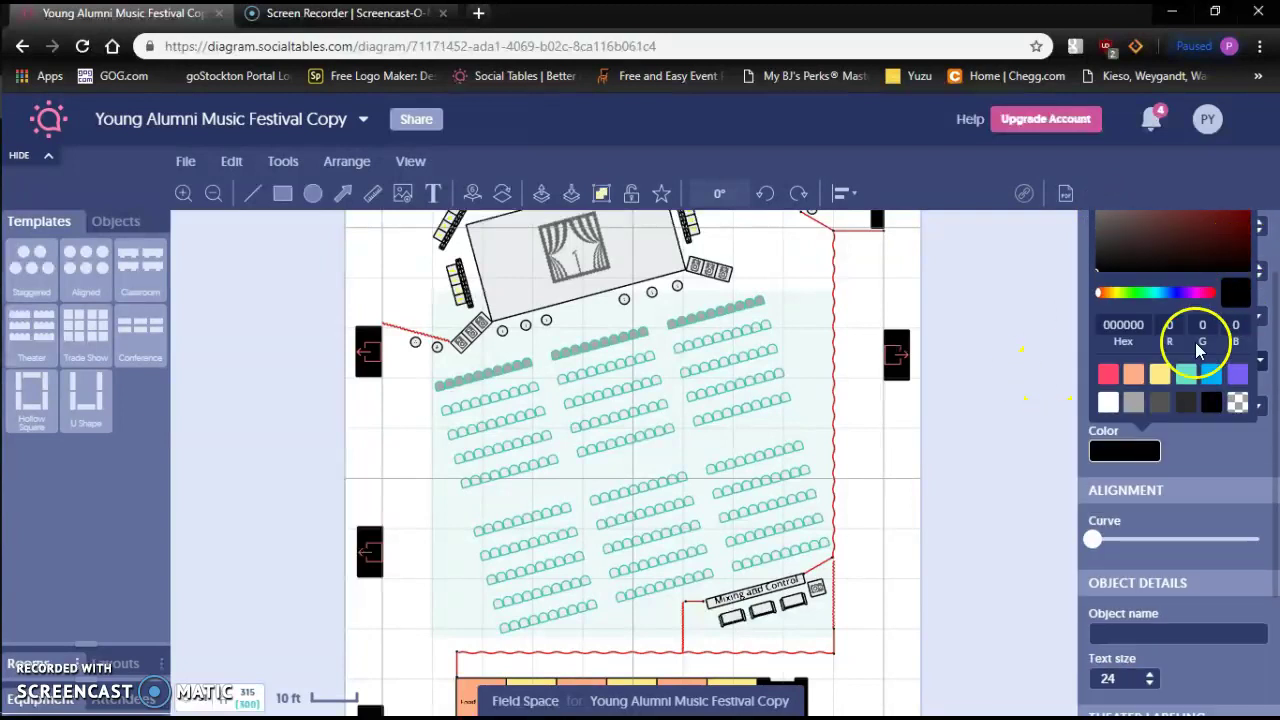
{"action": "scroll", "coordinate": [1200, 340], "scroll_direction": "up", "scroll_amount": 1}
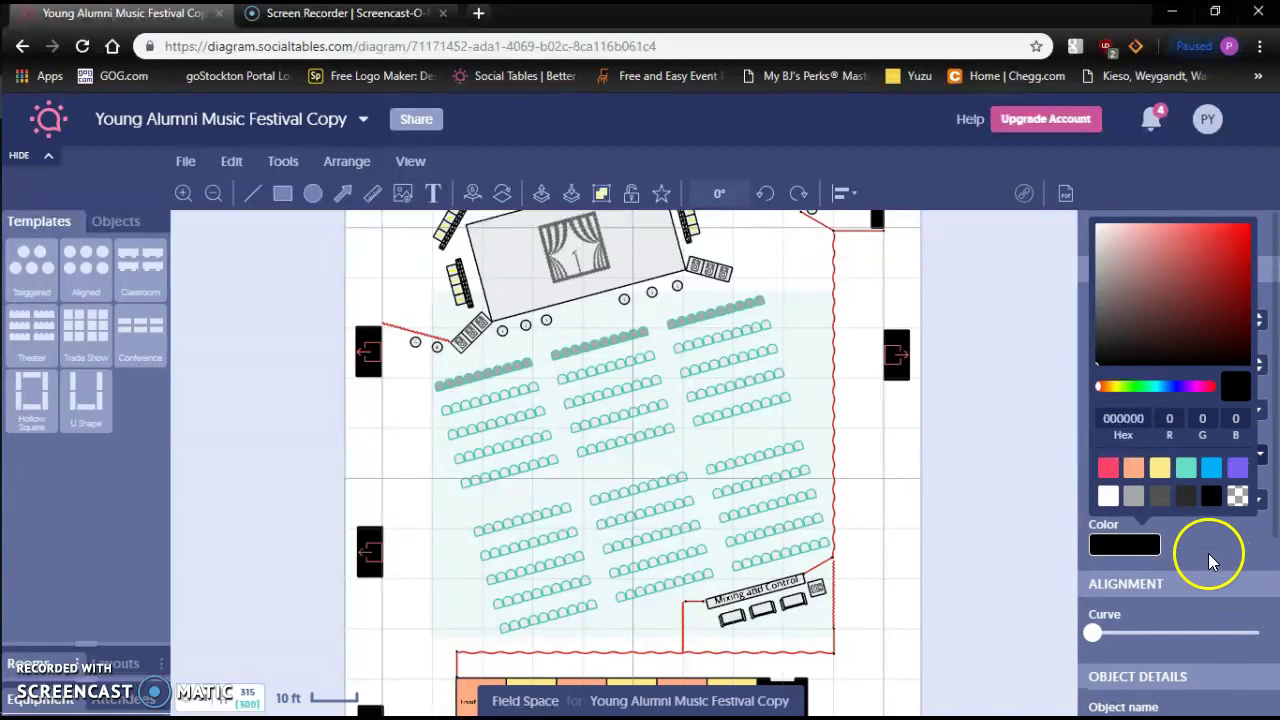
{"action": "left_click", "coordinate": [1163, 543]}
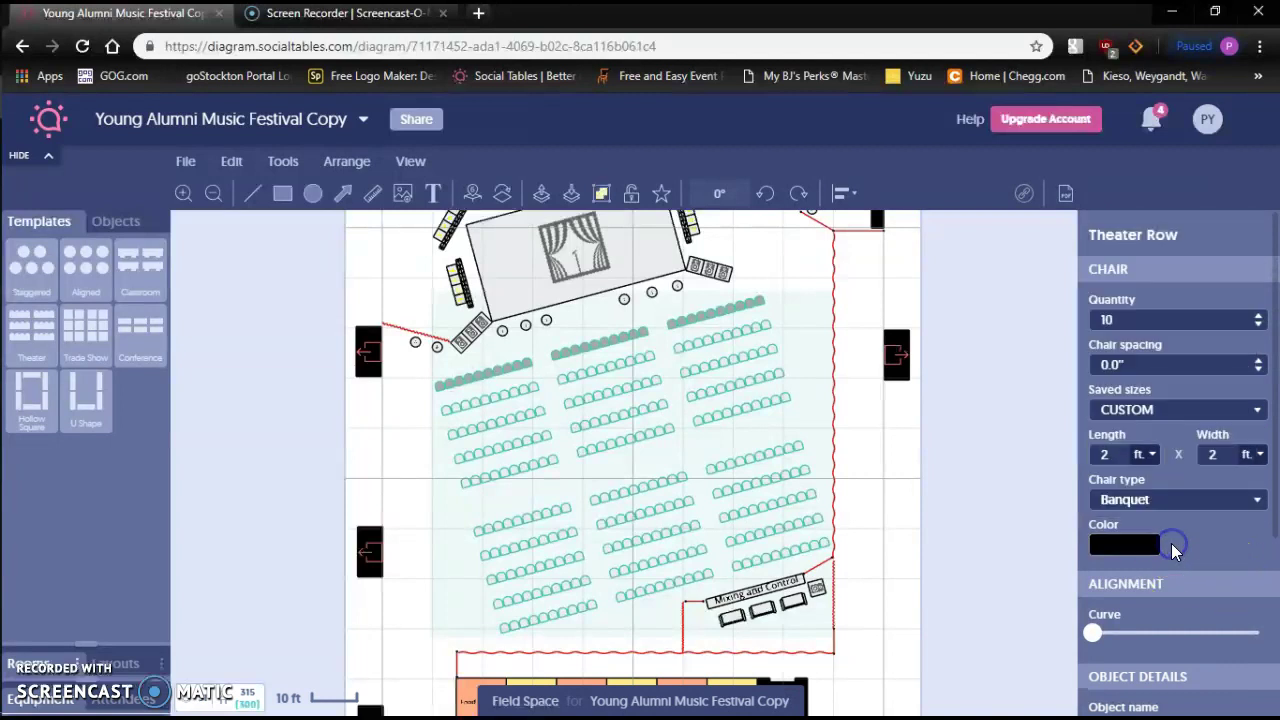
{"action": "left_click", "coordinate": [1150, 558]}
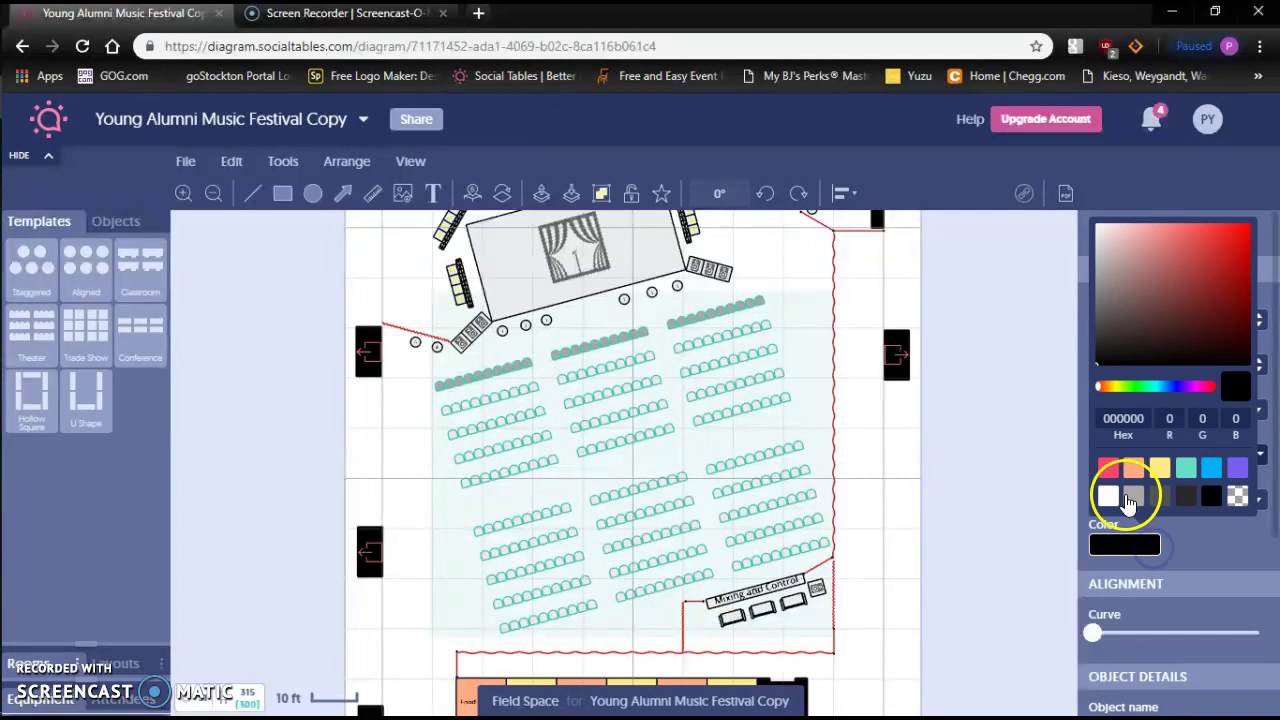
{"action": "left_click", "coordinate": [1212, 562]}
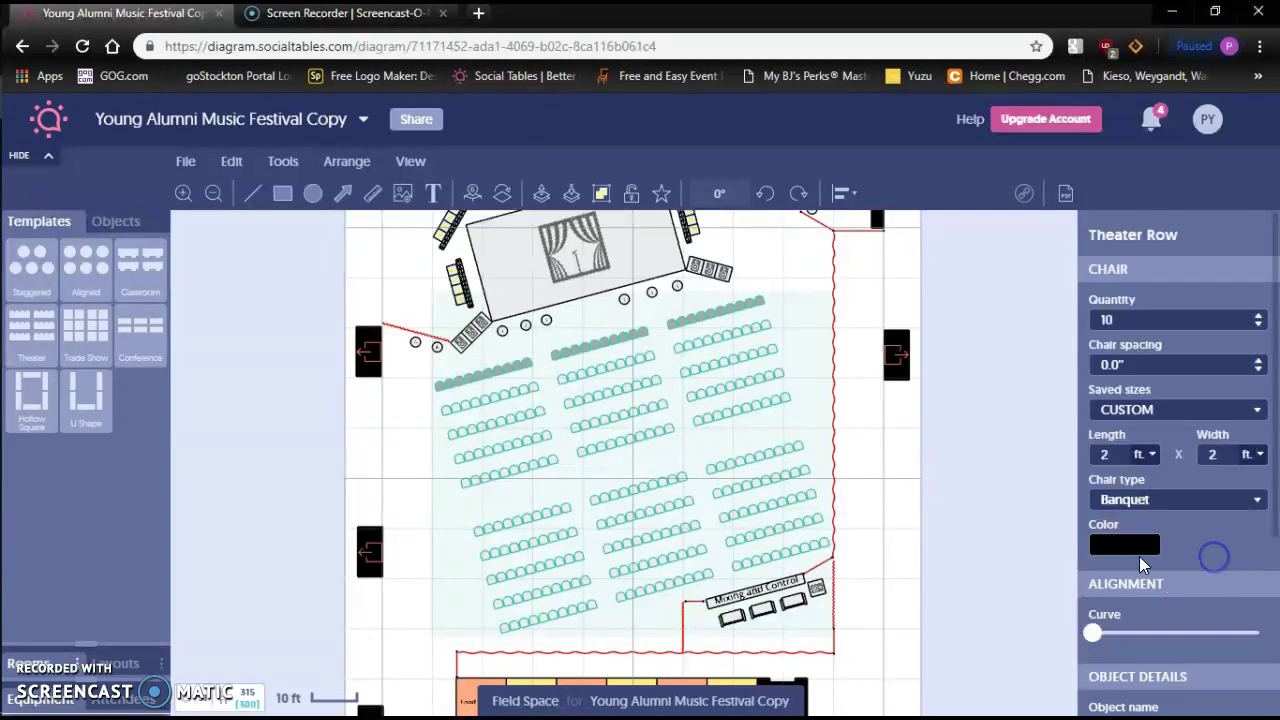
{"action": "scroll", "coordinate": [950, 528], "scroll_direction": "down", "scroll_amount": 2}
{"action": "scroll", "coordinate": [974, 518], "scroll_direction": "up", "scroll_amount": 2}
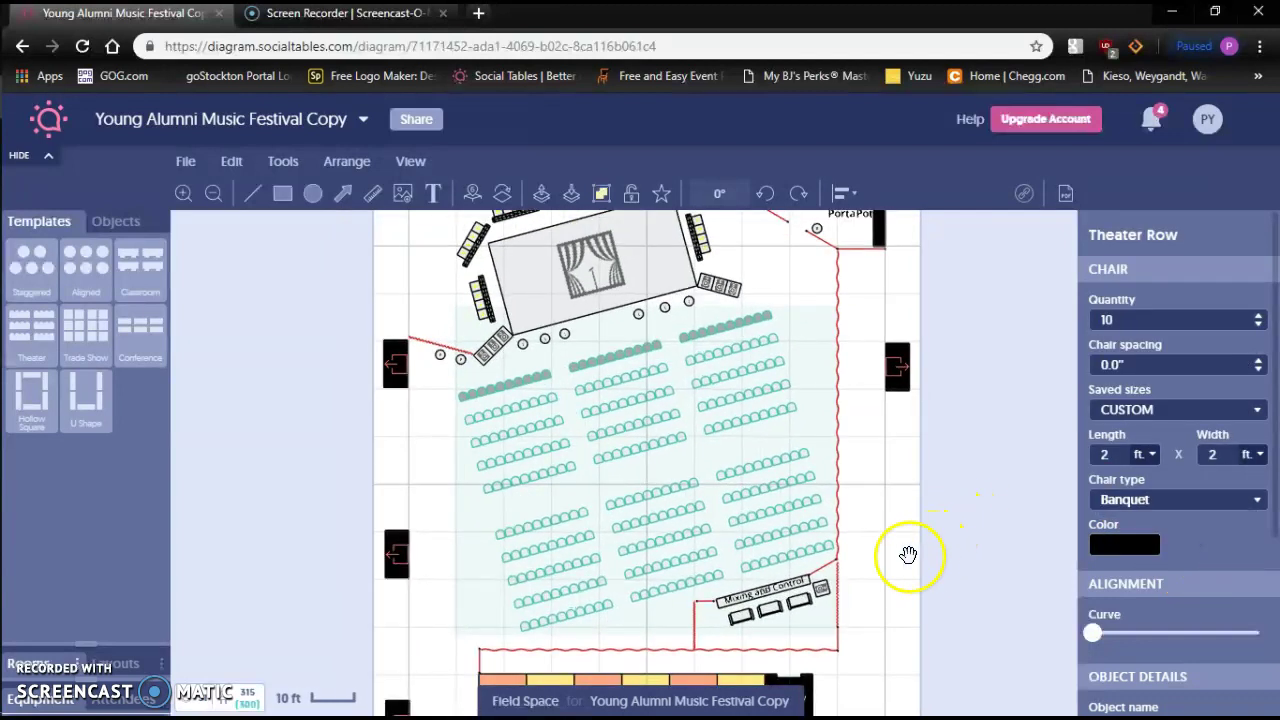
Pan up to the stage and expand the Audio & Visual object category
{"action": "left_click_drag", "start_coordinate": [885, 530], "coordinate": [829, 626]}
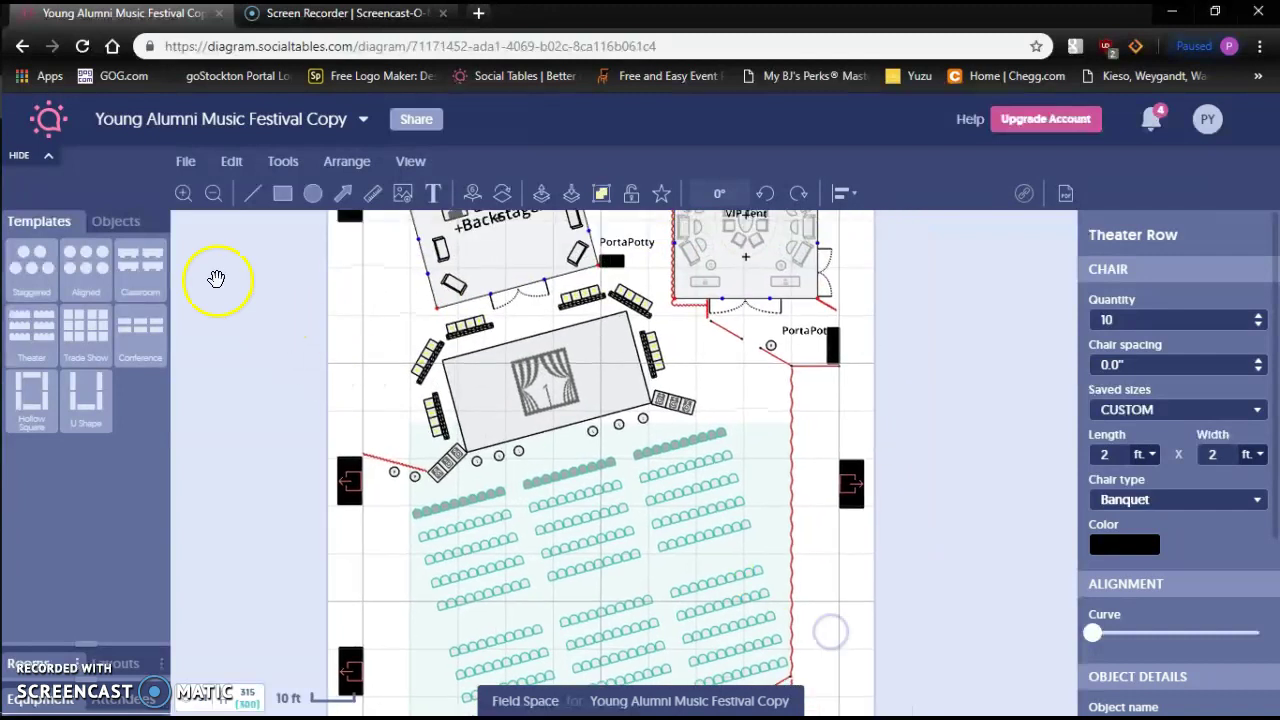
{"action": "left_click", "coordinate": [95, 218]}
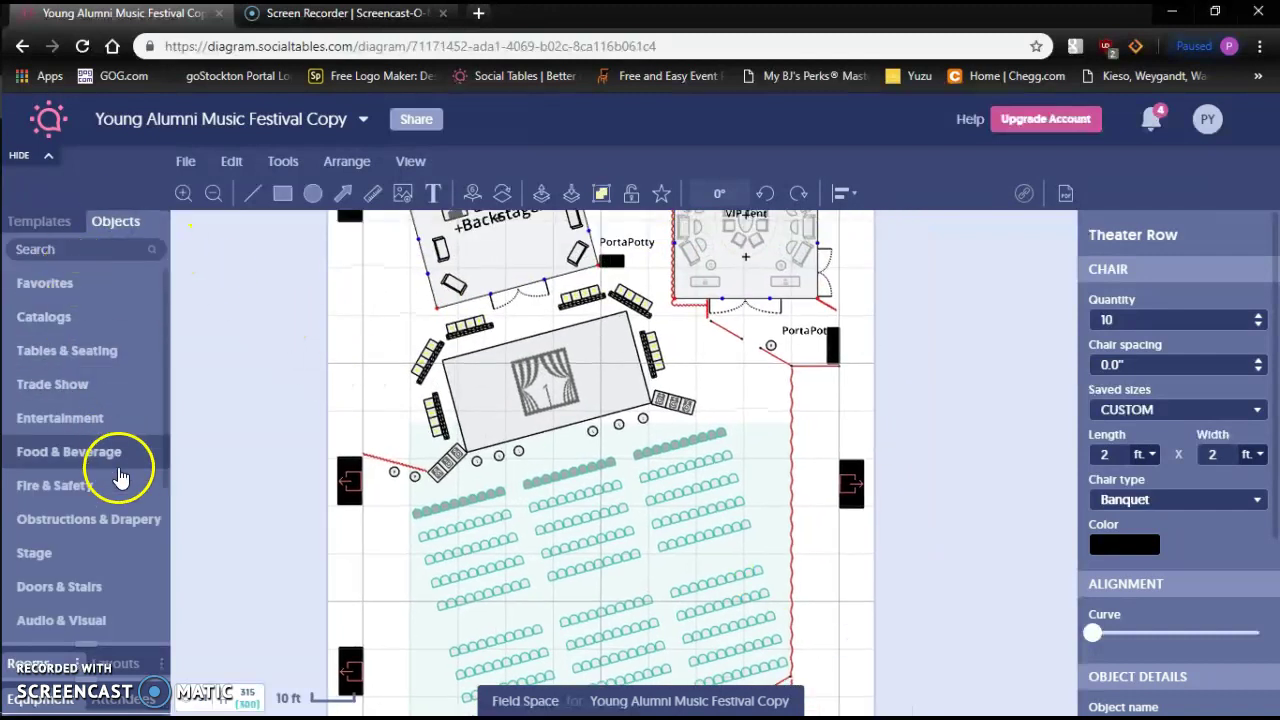
{"action": "left_click", "coordinate": [113, 427]}
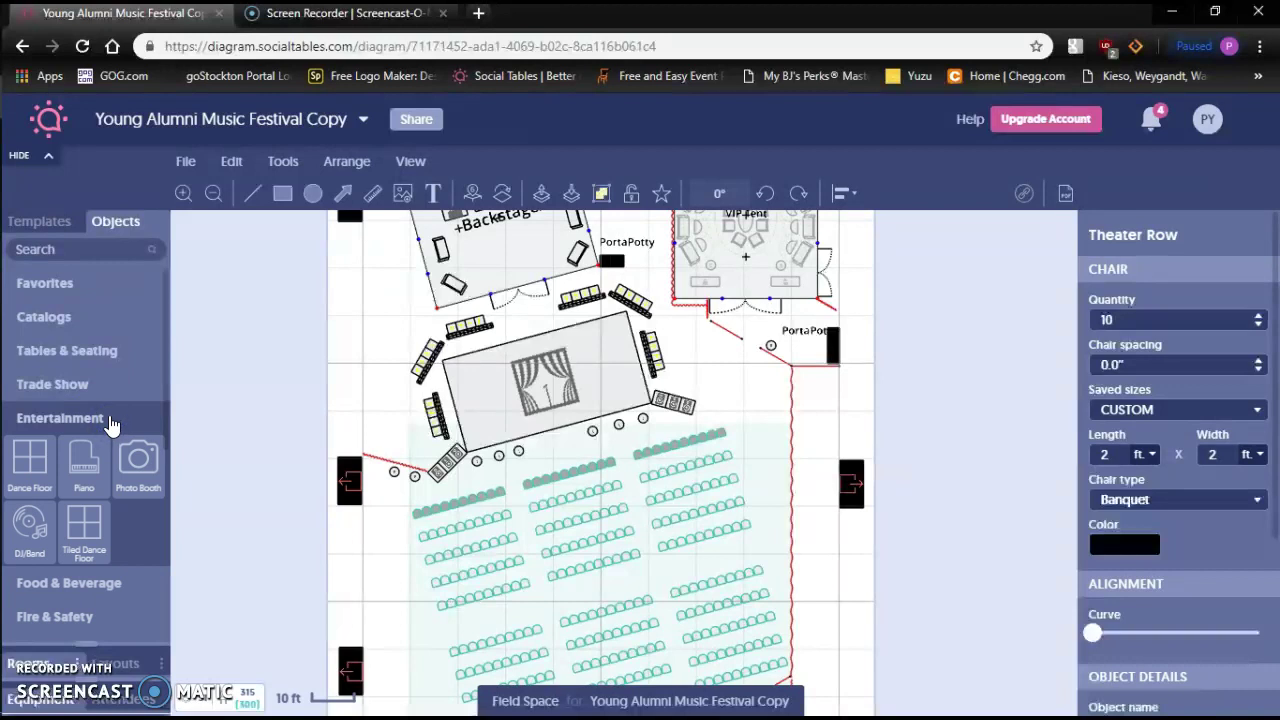
{"action": "left_click", "coordinate": [110, 420]}
{"action": "scroll", "coordinate": [86, 470], "scroll_direction": "down", "scroll_amount": 3}
{"action": "left_click", "coordinate": [104, 385]}
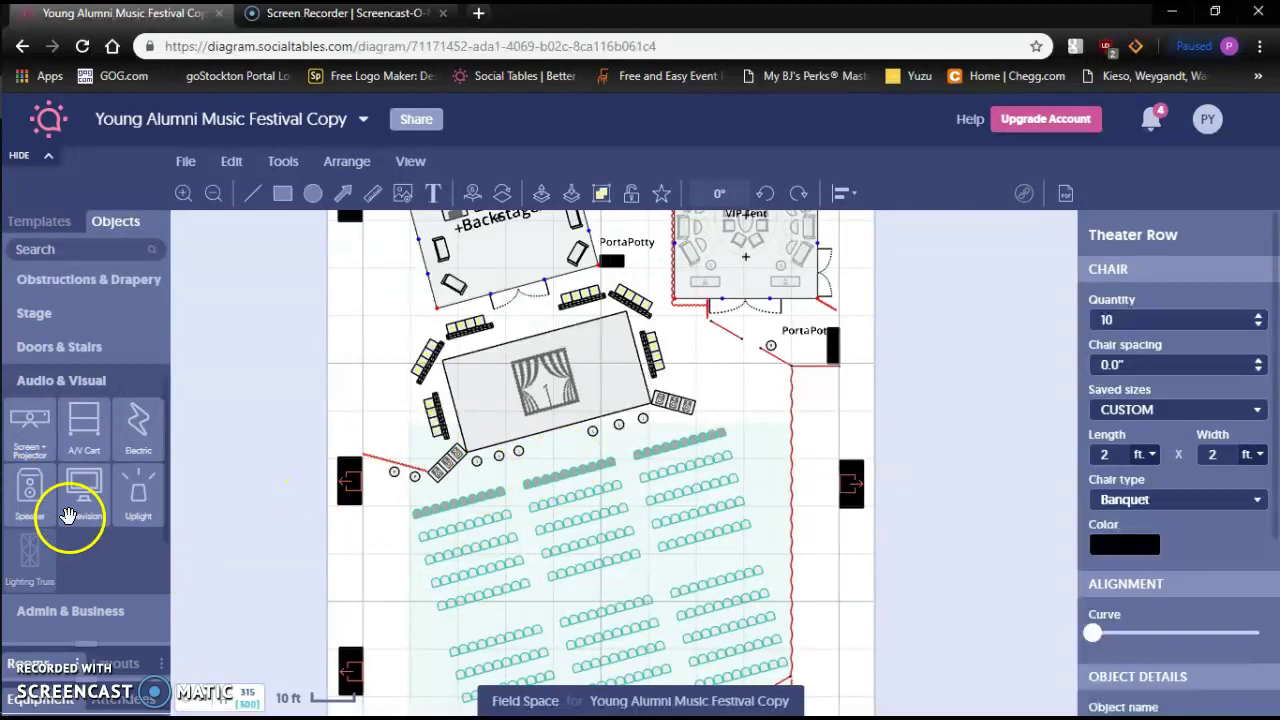
Drop a 2 by 2 ft Electric object on the field just left of the stage
{"action": "scroll", "coordinate": [325, 356], "scroll_direction": "up", "scroll_amount": 1}
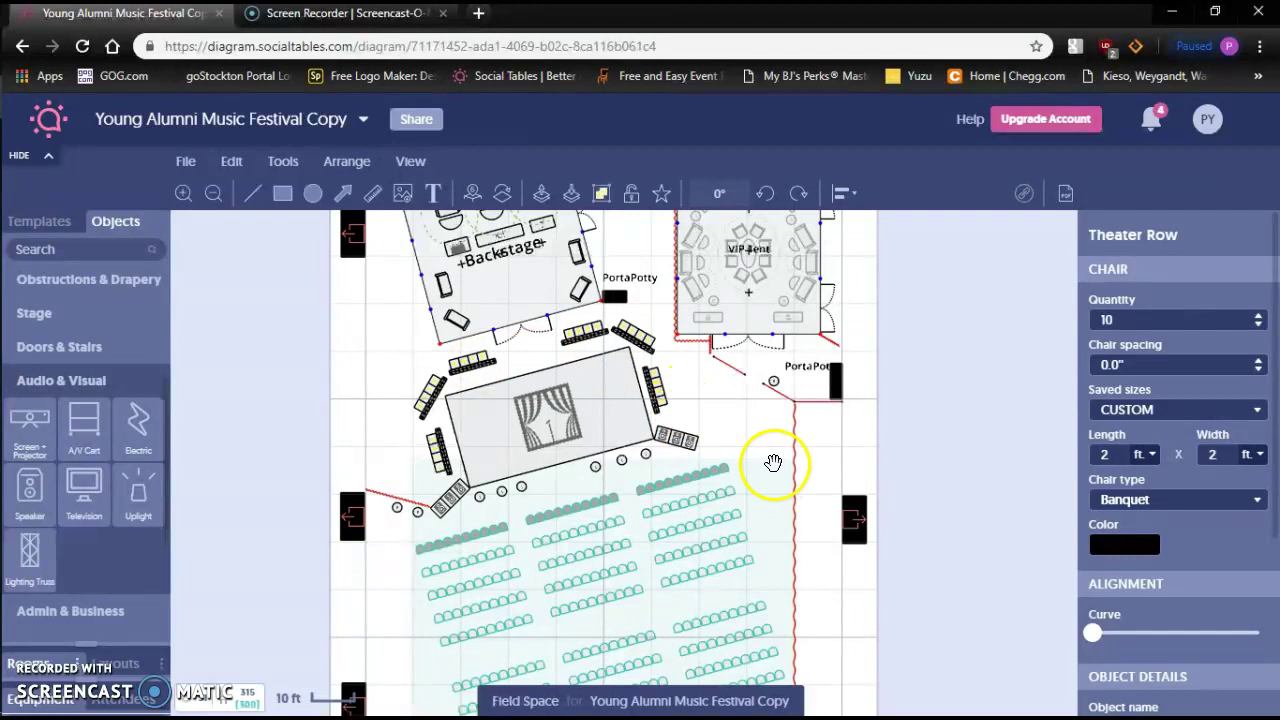
{"action": "left_click_drag", "start_coordinate": [791, 449], "coordinate": [781, 426]}
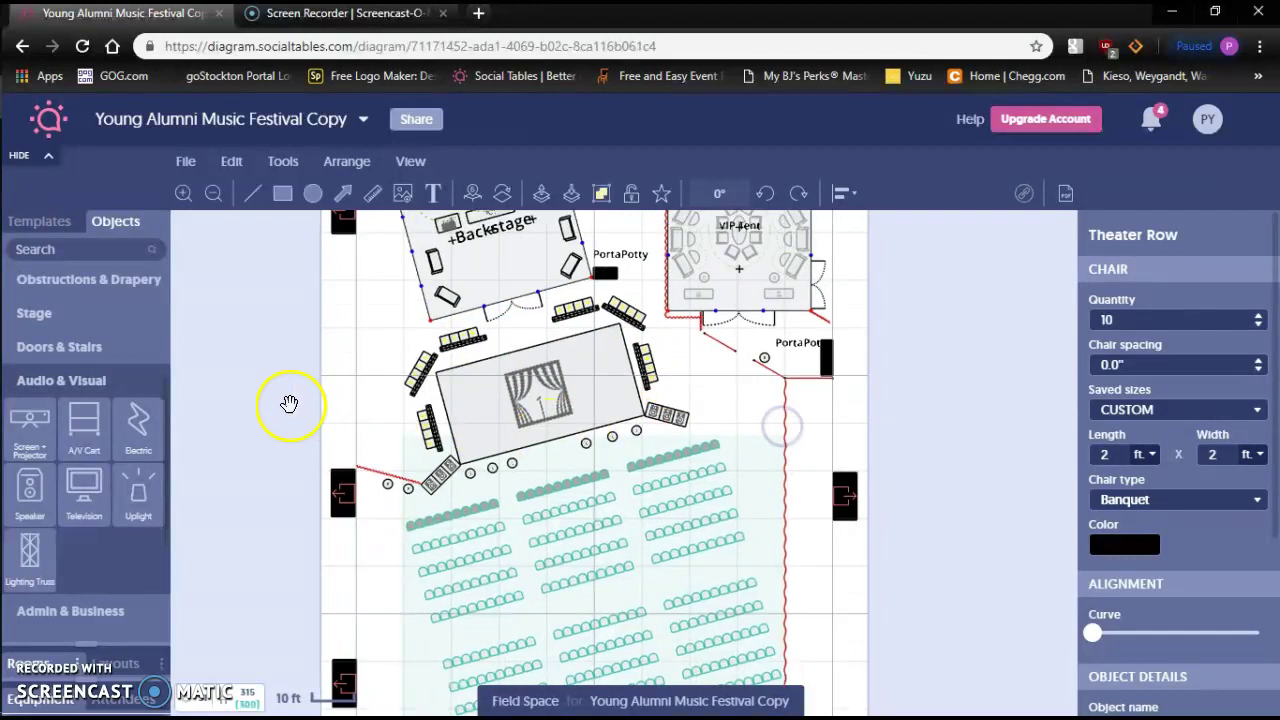
{"action": "left_click_drag", "start_coordinate": [163, 428], "coordinate": [394, 340]}
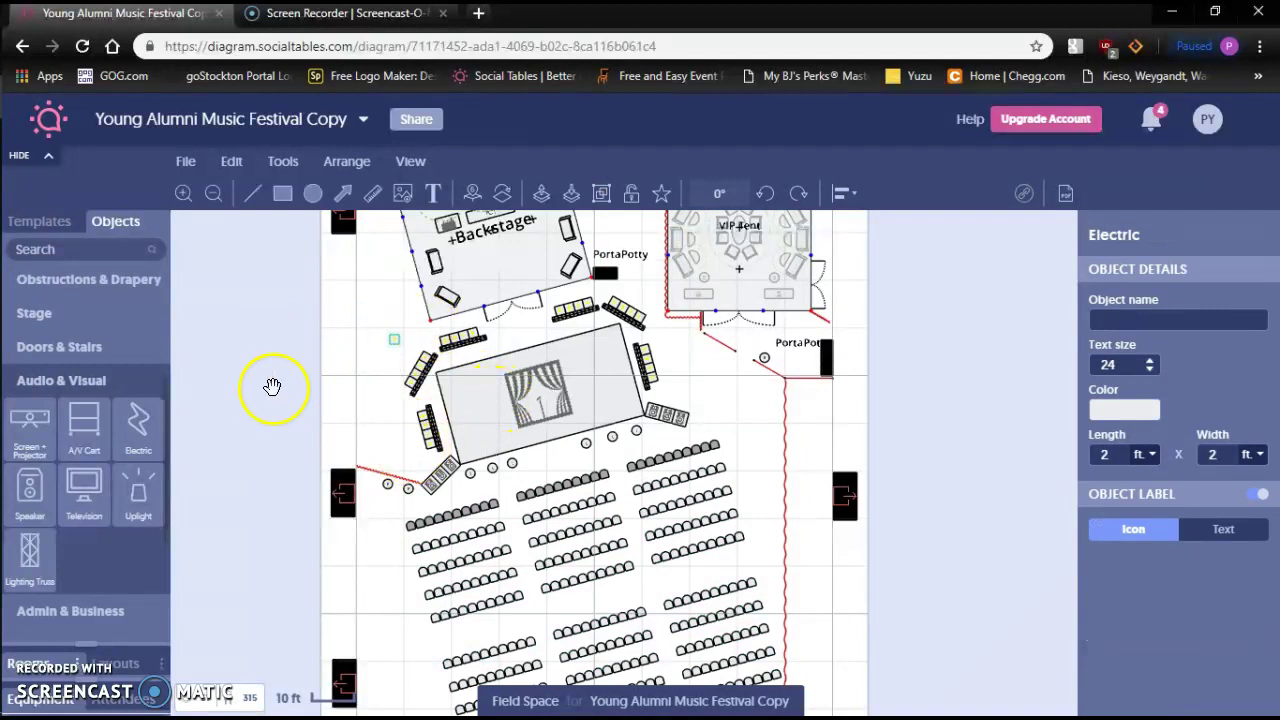
Place a second Electric object right beside the first at the stage's left
{"action": "left_click_drag", "start_coordinate": [153, 443], "coordinate": [385, 339]}
{"action": "left_click_drag", "start_coordinate": [160, 416], "coordinate": [286, 384]}
{"action": "left_click_drag", "start_coordinate": [380, 343], "coordinate": [393, 277]}
Group the two Electric objects via Arrange, then ungroup them and select one
{"action": "left_click", "coordinate": [341, 168]}
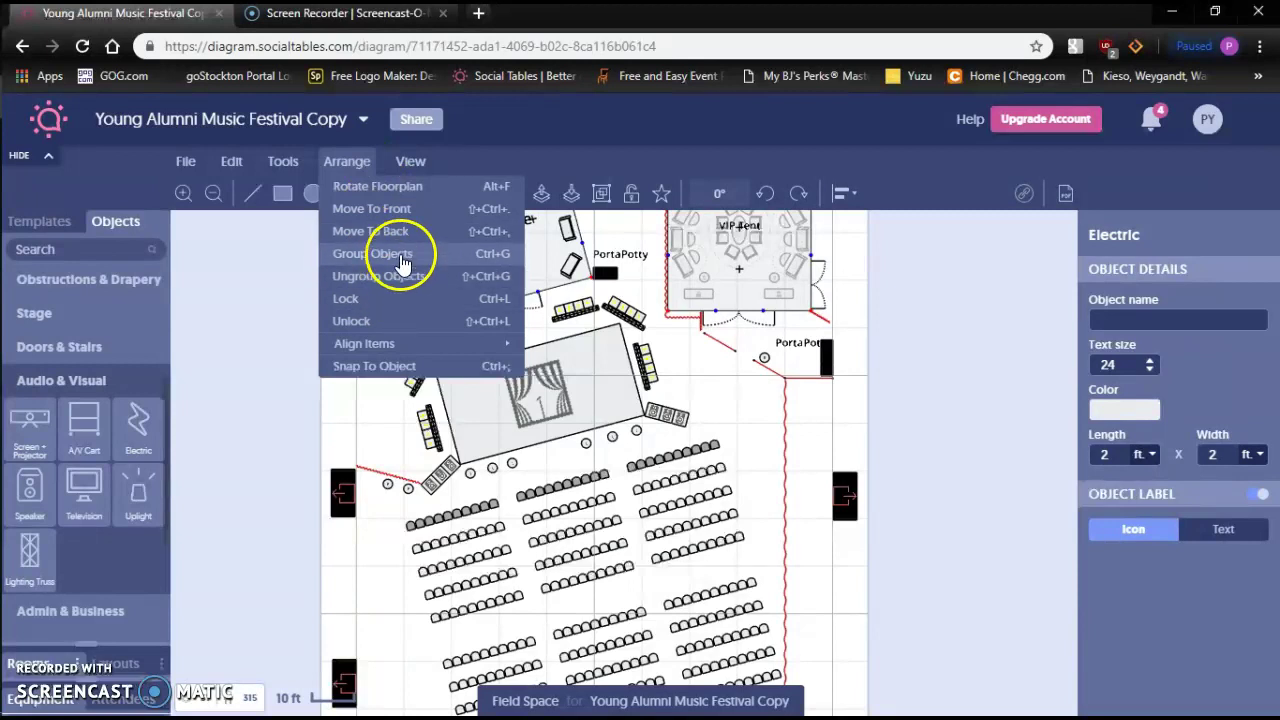
{"action": "left_click", "coordinate": [515, 120]}
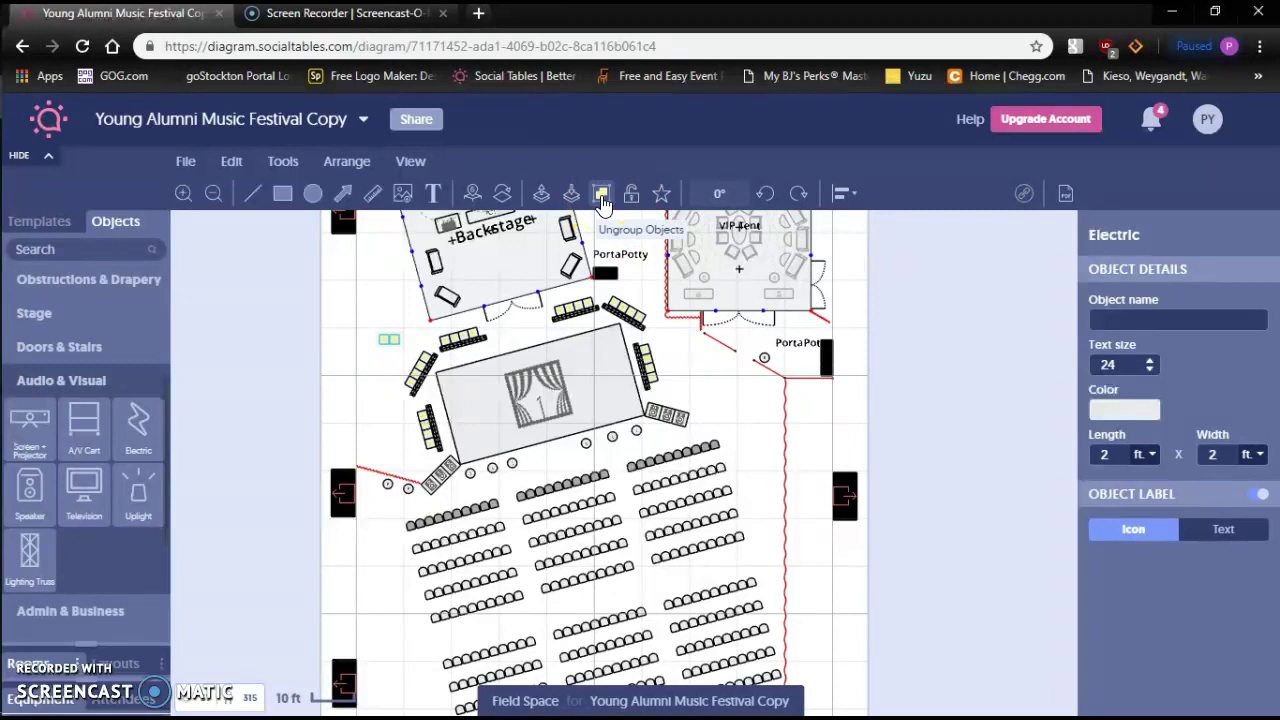
{"action": "left_click", "coordinate": [603, 202]}
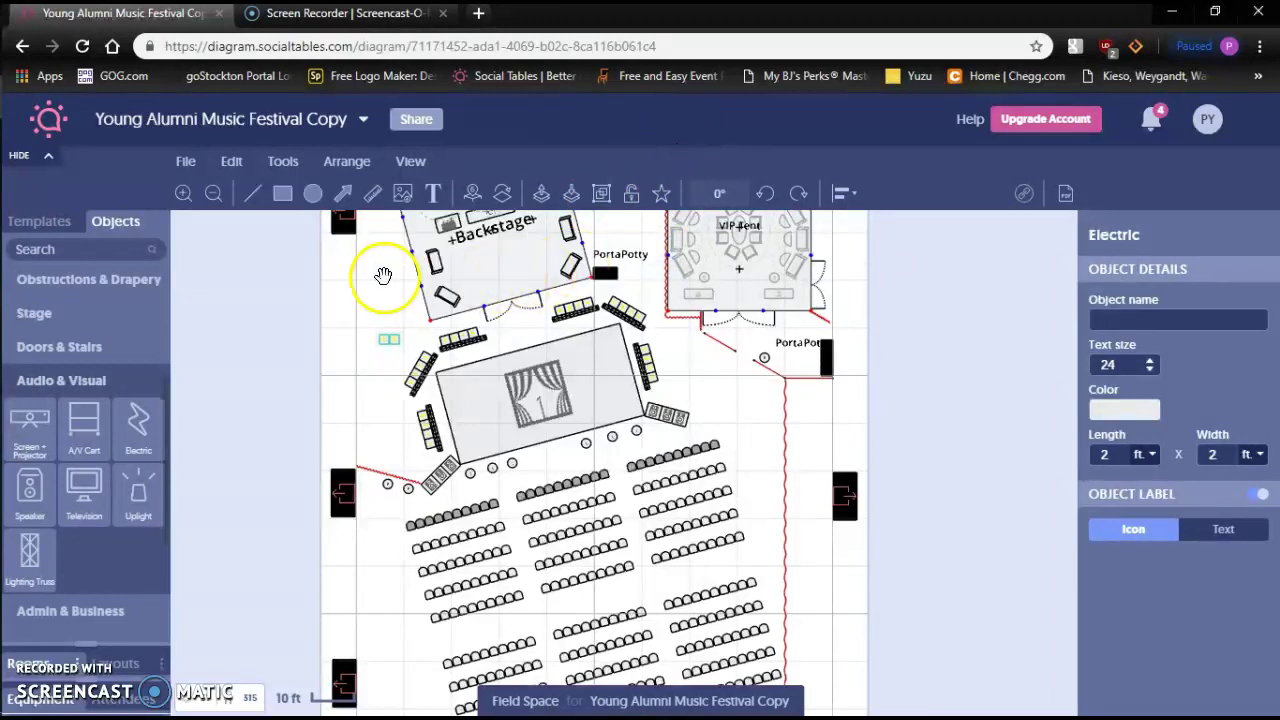
{"action": "left_click", "coordinate": [381, 275]}
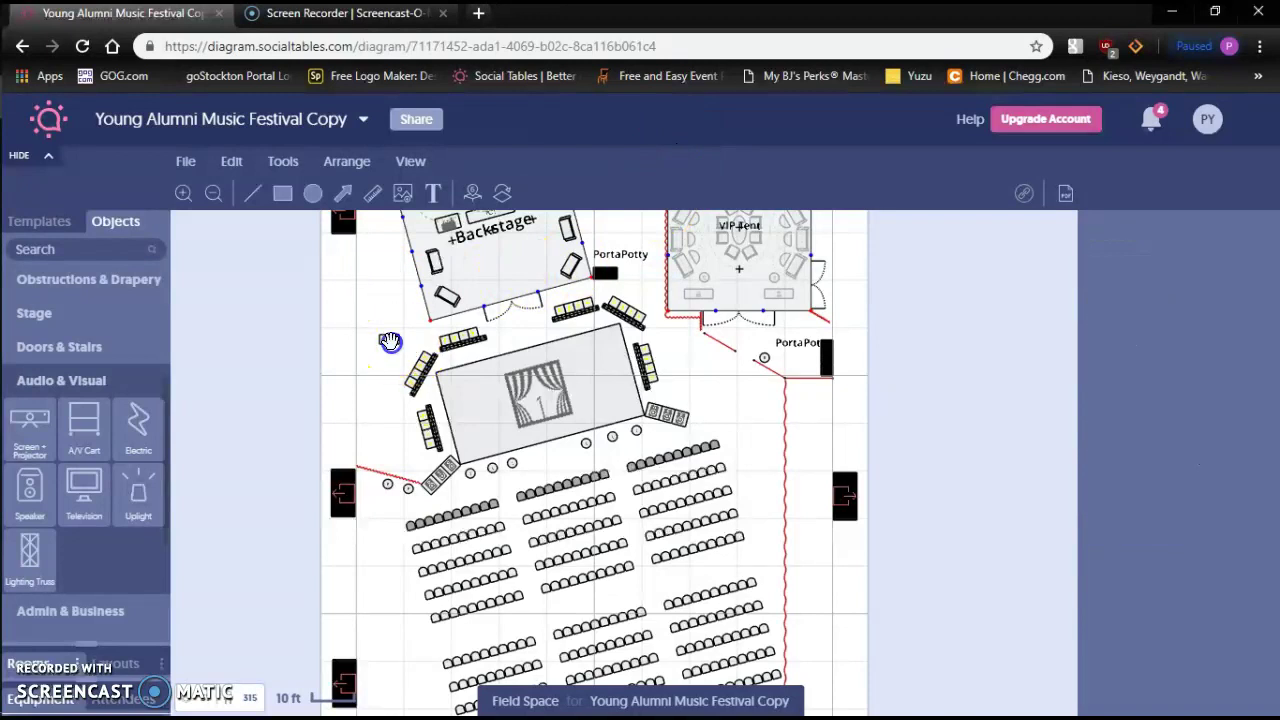
{"action": "left_click", "coordinate": [388, 340]}
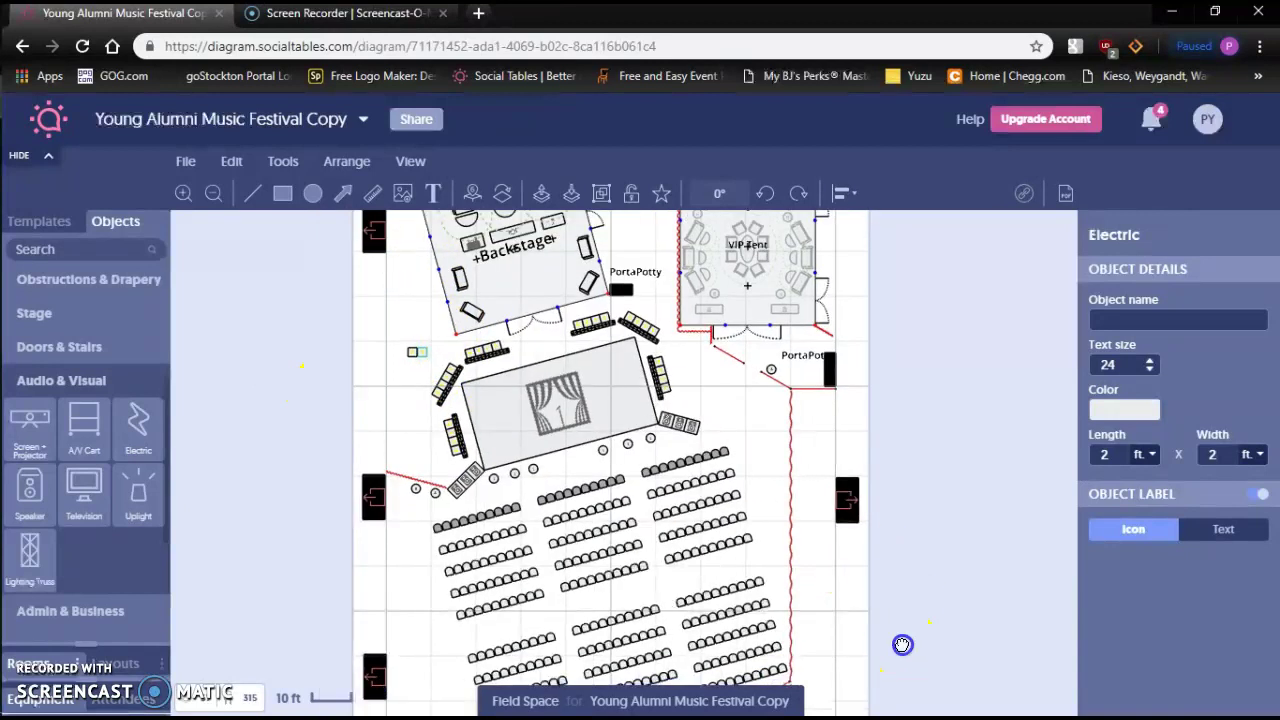
Move the orange Food and Bev booth back to the first slot of the top row
{"action": "scroll", "coordinate": [903, 646], "scroll_direction": "down", "scroll_amount": 5}
{"action": "left_click_drag", "start_coordinate": [955, 534], "coordinate": [859, 471]}
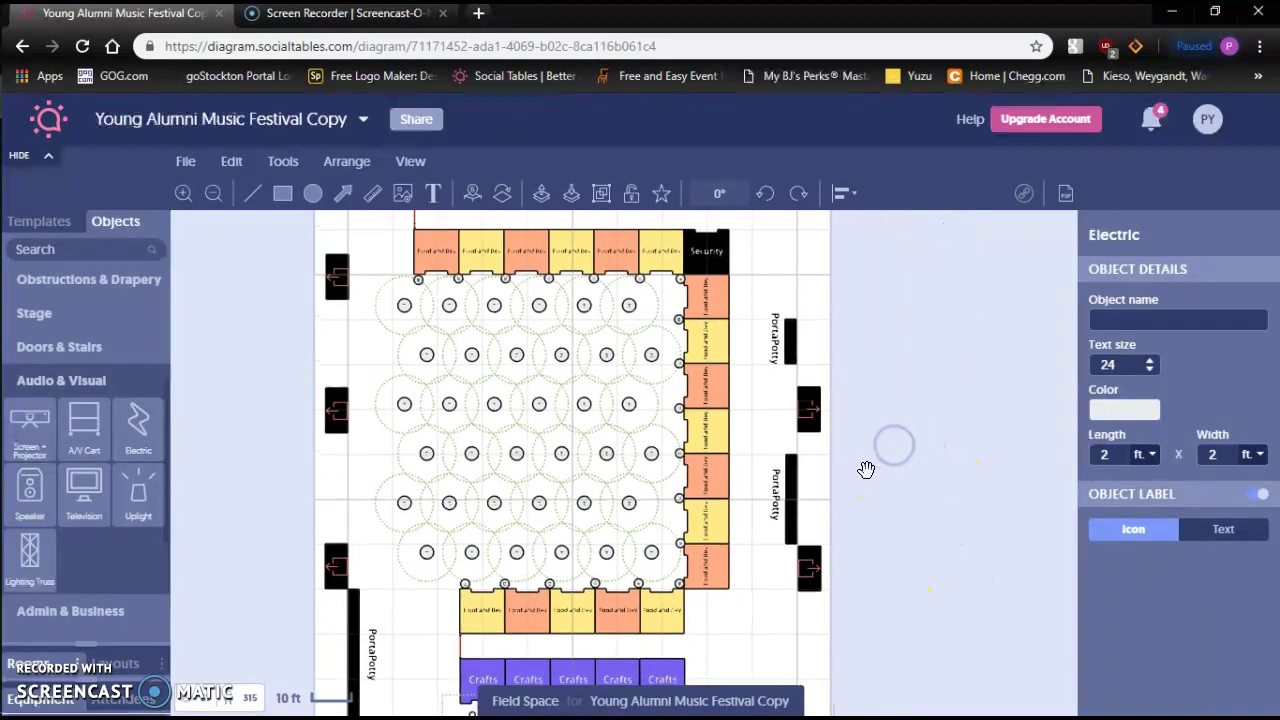
{"action": "left_click", "coordinate": [433, 253]}
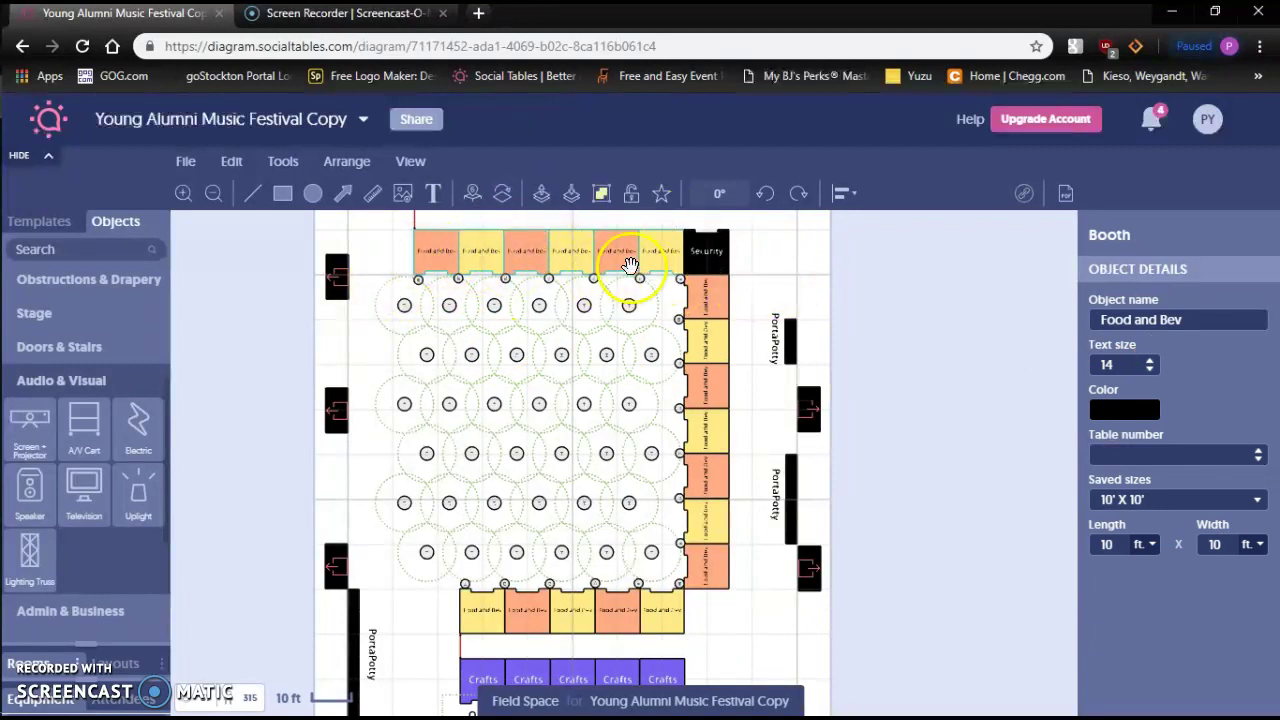
{"action": "left_click_drag", "start_coordinate": [481, 259], "coordinate": [436, 265]}
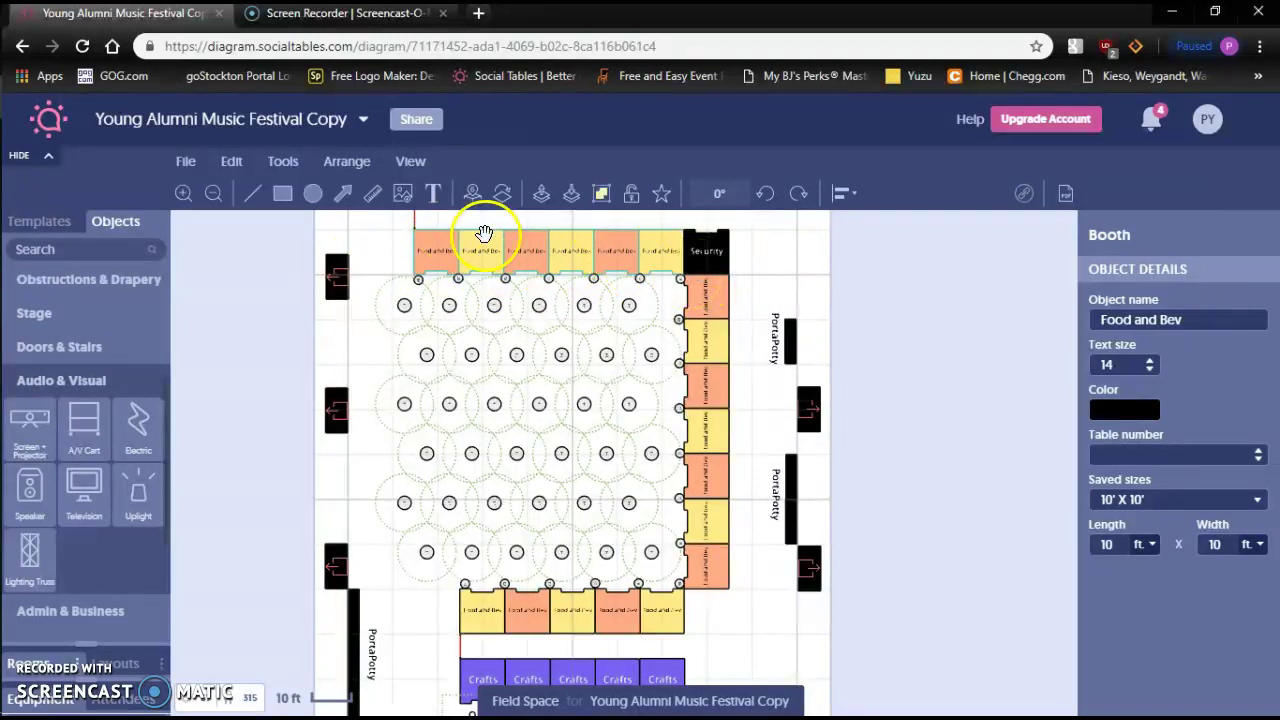
Give the Security booth table number 0, keeping it black at 10' X 10'
{"action": "left_click", "coordinate": [705, 262]}
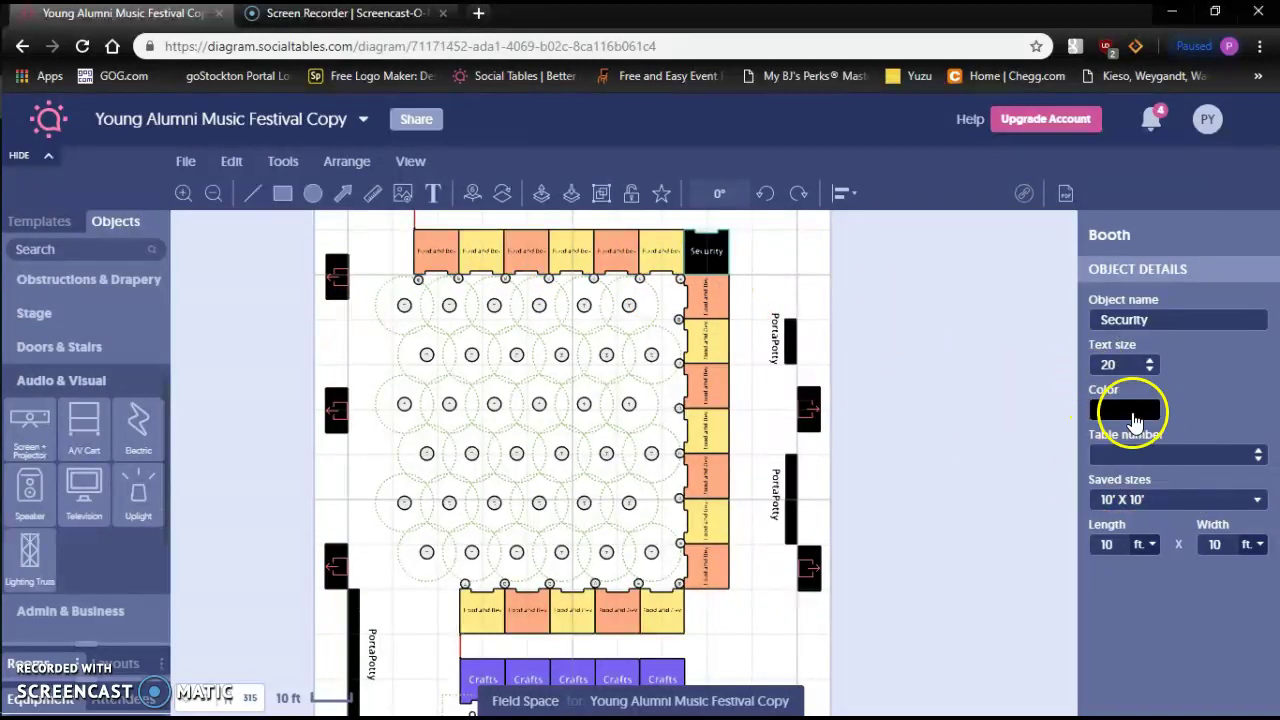
{"action": "left_click", "coordinate": [1130, 414]}
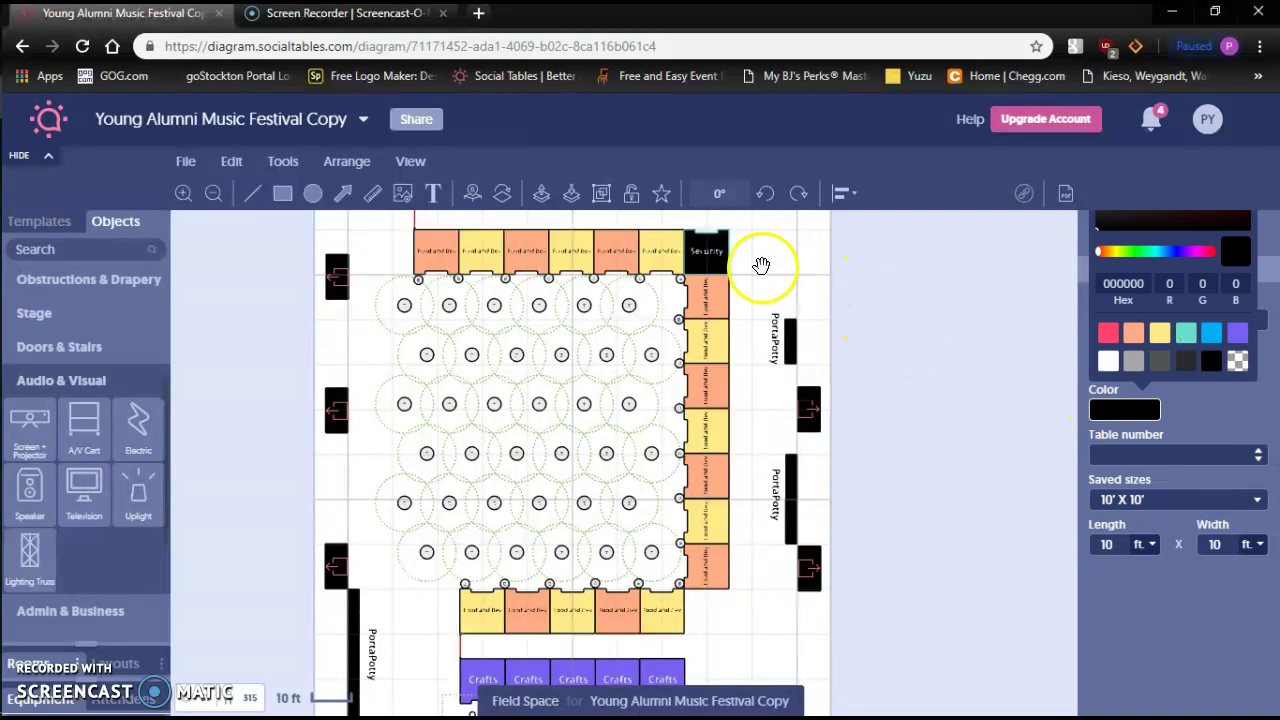
{"action": "left_click", "coordinate": [706, 248]}
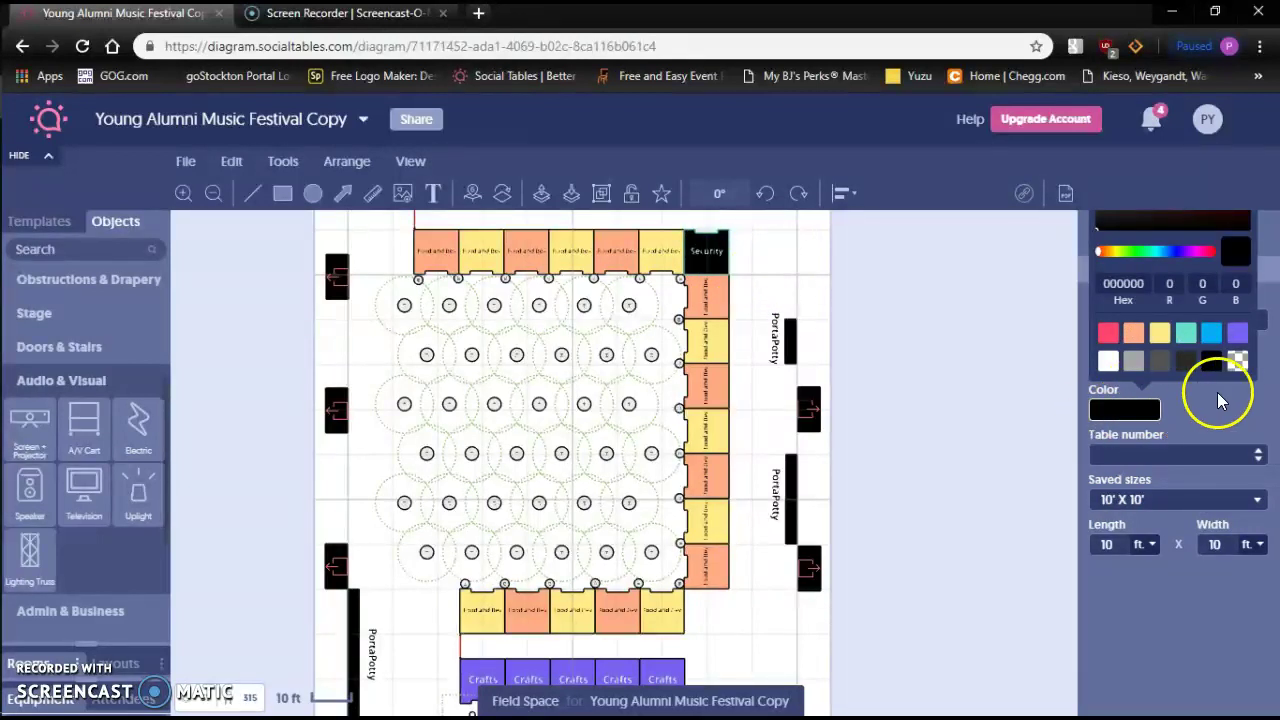
{"action": "left_click", "coordinate": [1241, 420]}
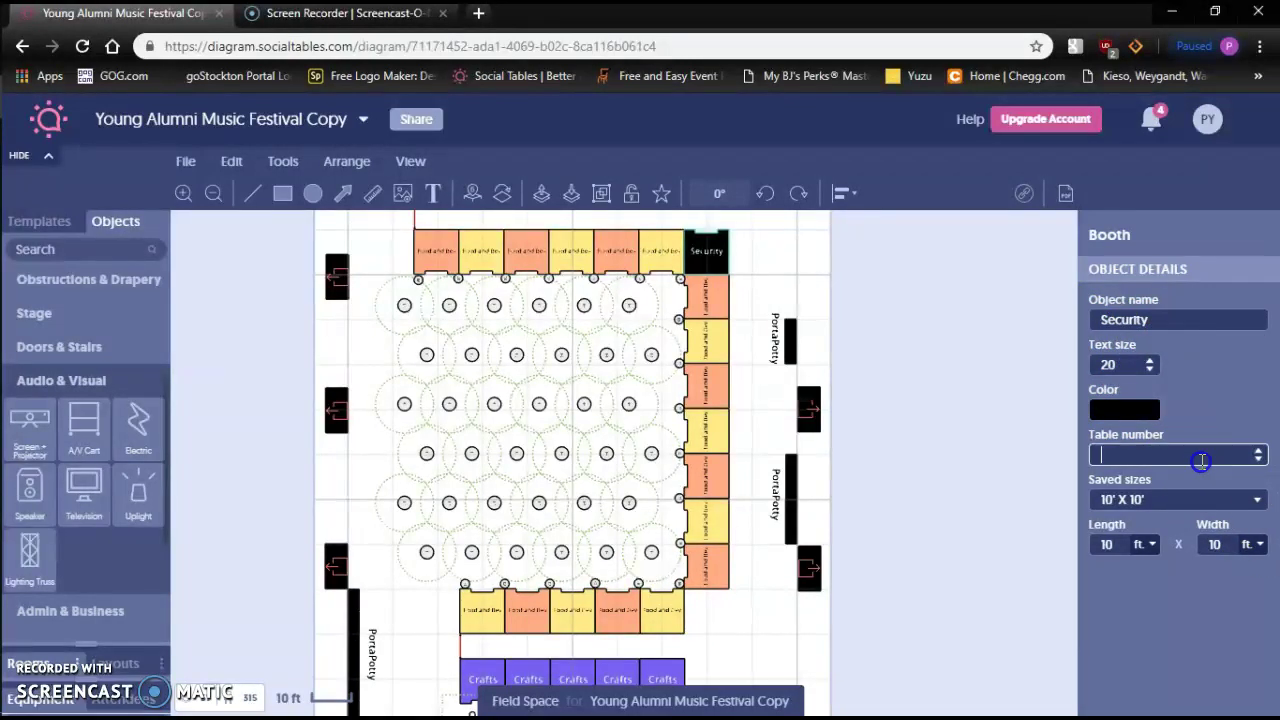
{"action": "left_click", "coordinate": [1207, 383]}
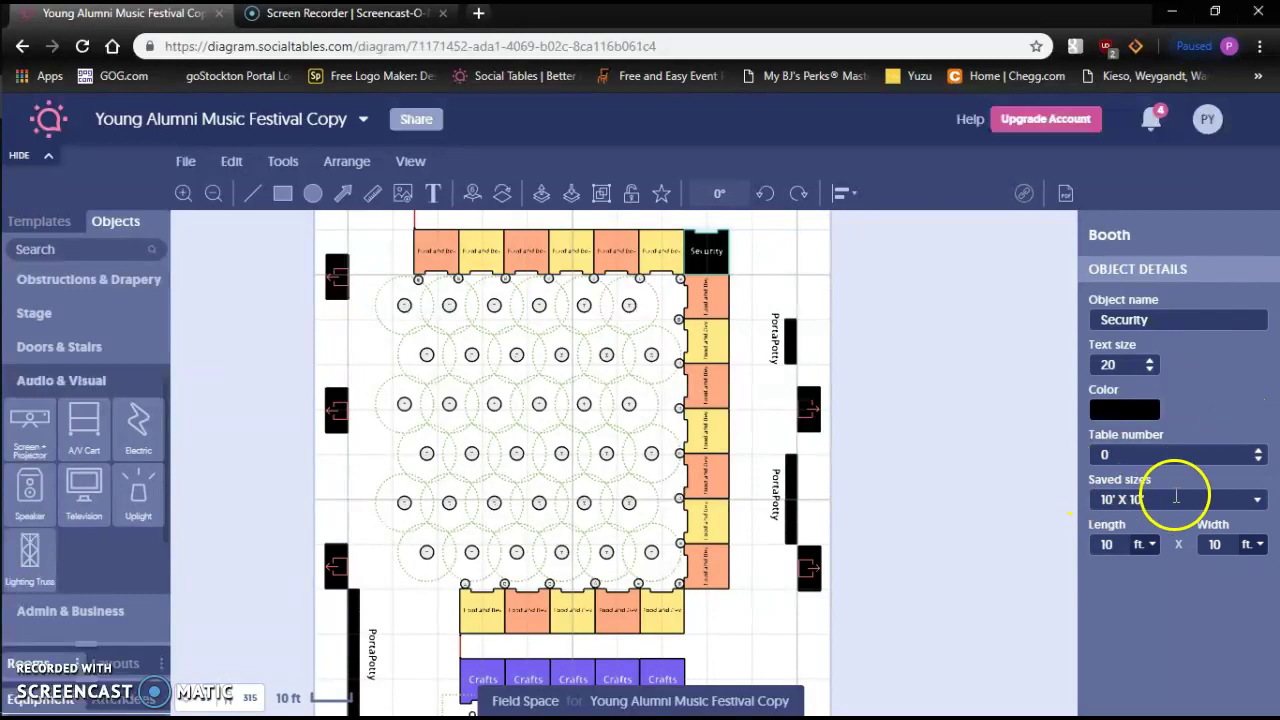
{"action": "left_click", "coordinate": [1254, 501]}
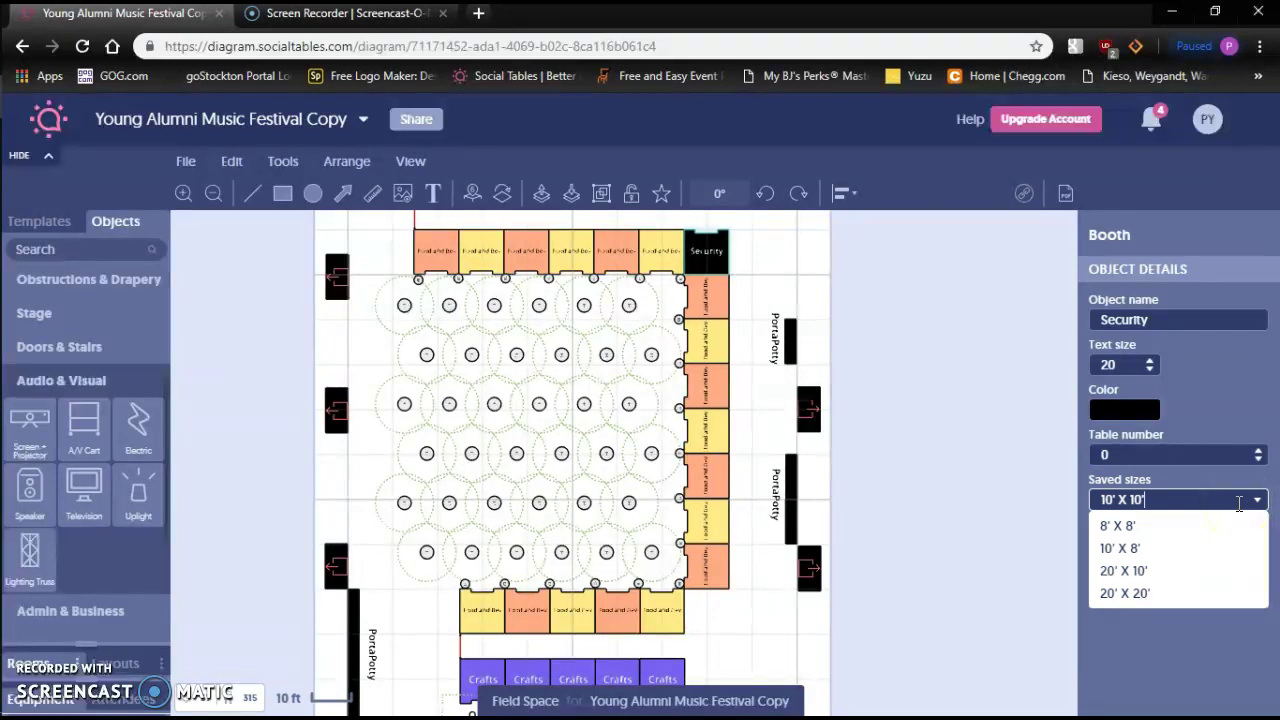
{"action": "left_click", "coordinate": [1242, 380]}
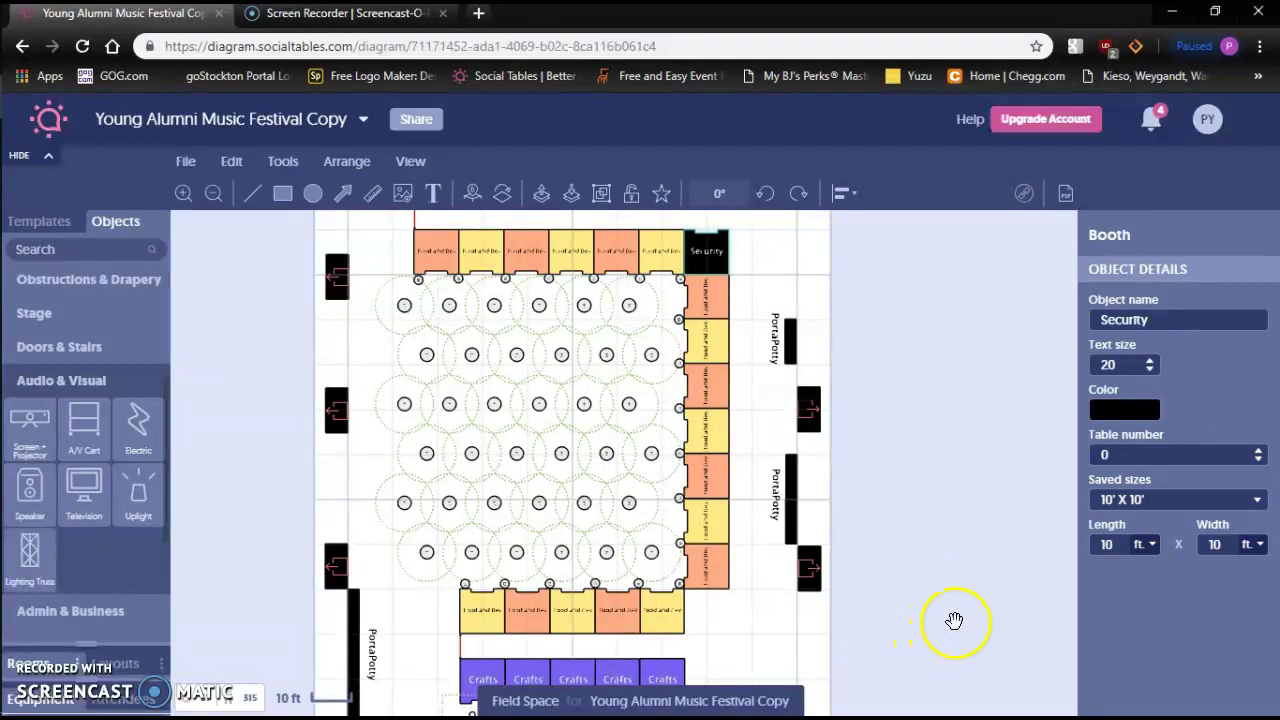
Pan down to frame the Crafts, Security, Volunteer, Medical and Merchandise areas
{"action": "left_click_drag", "start_coordinate": [959, 612], "coordinate": [938, 297]}
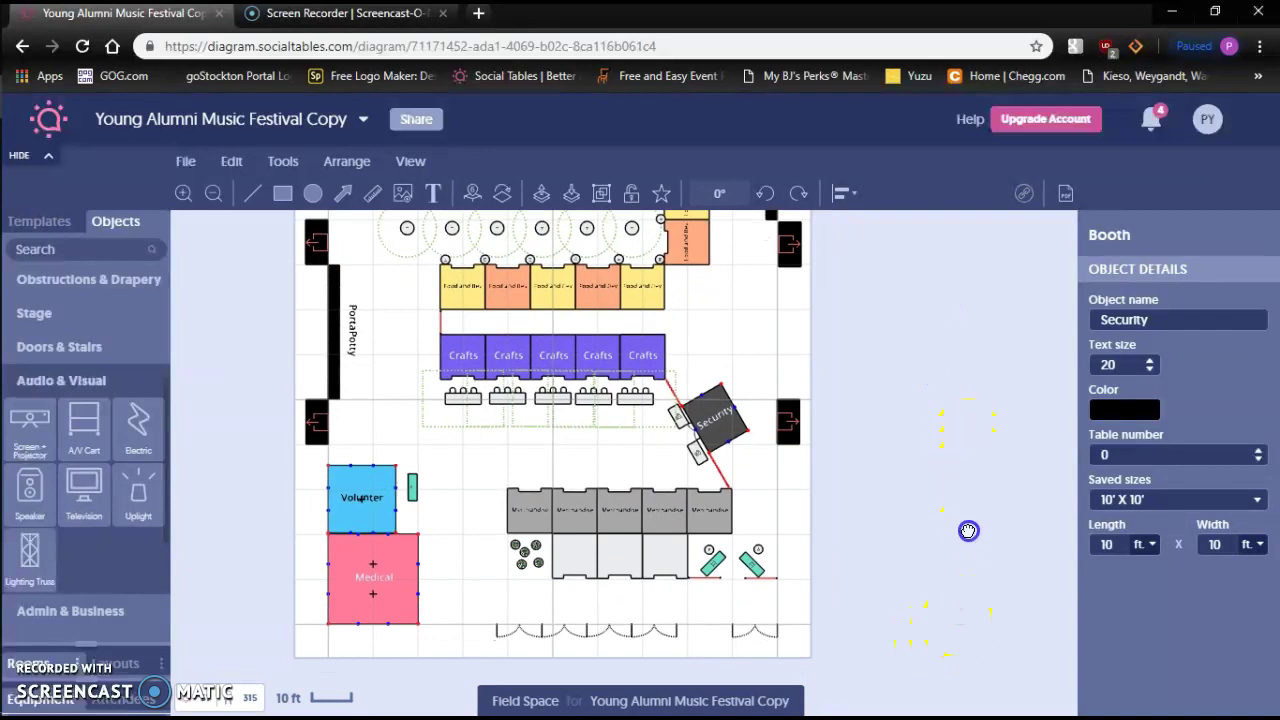
{"action": "left_click_drag", "start_coordinate": [965, 514], "coordinate": [943, 484]}
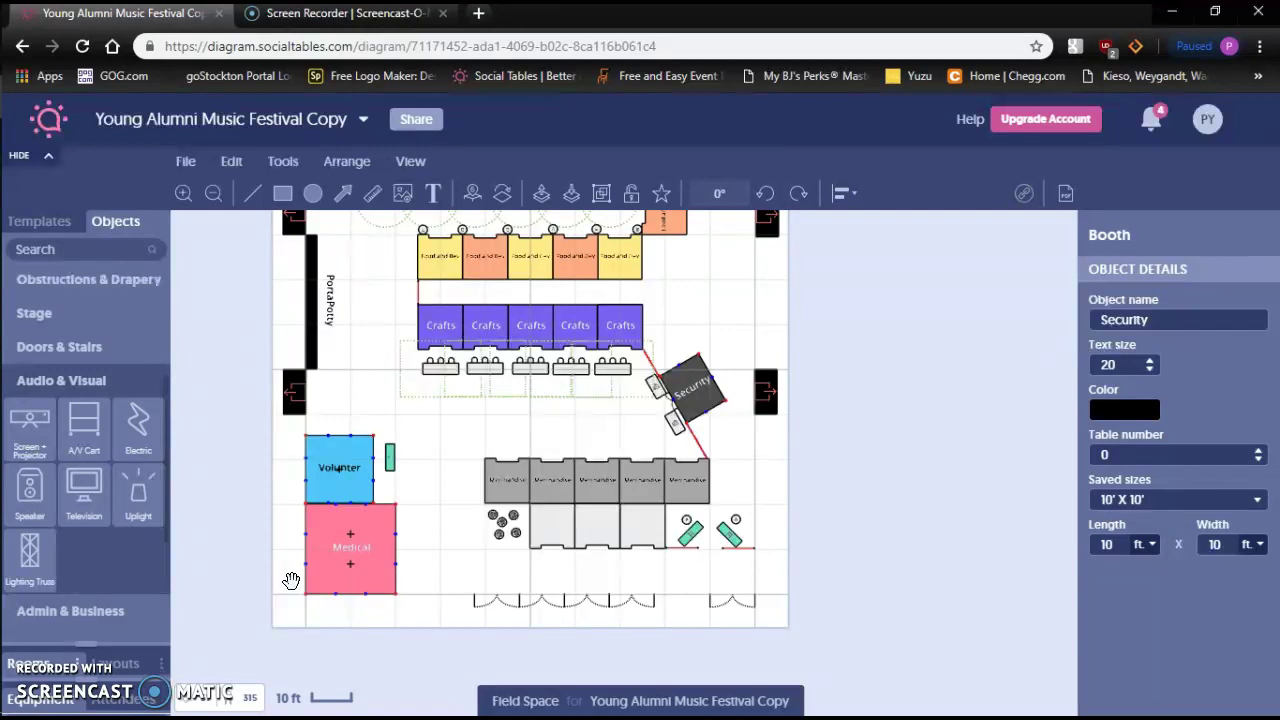
{"action": "left_click", "coordinate": [53, 672]}
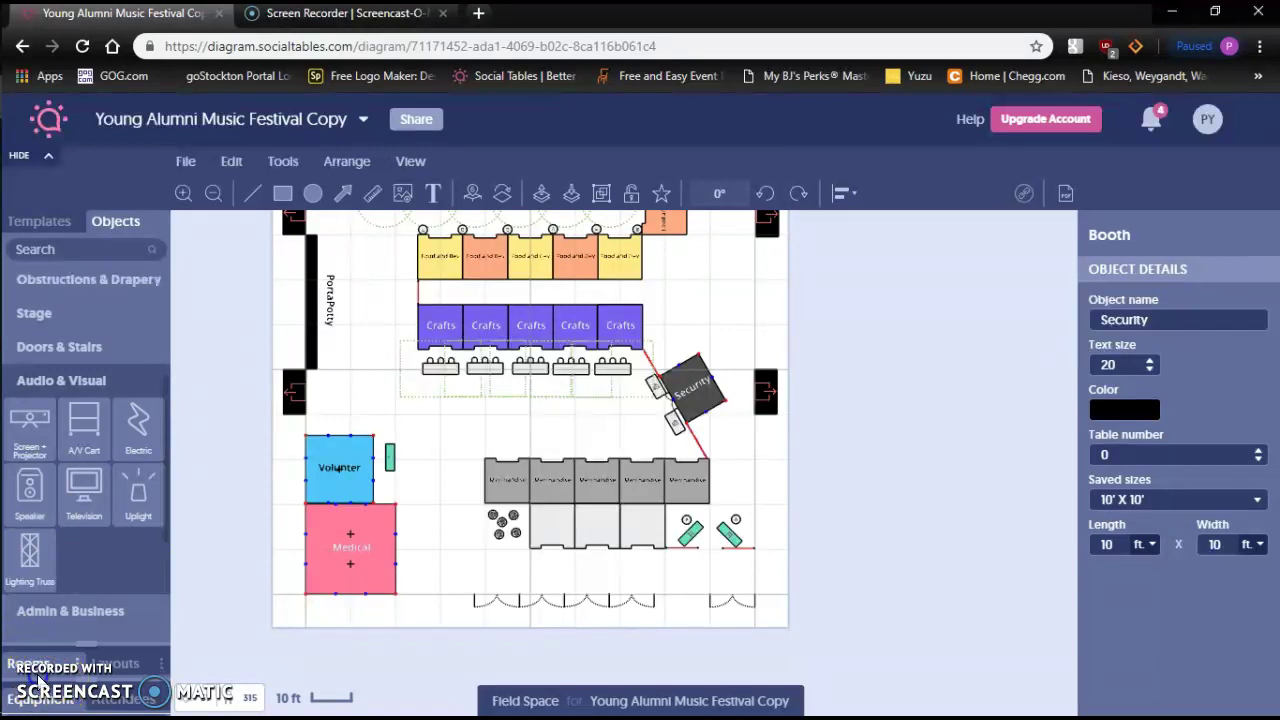